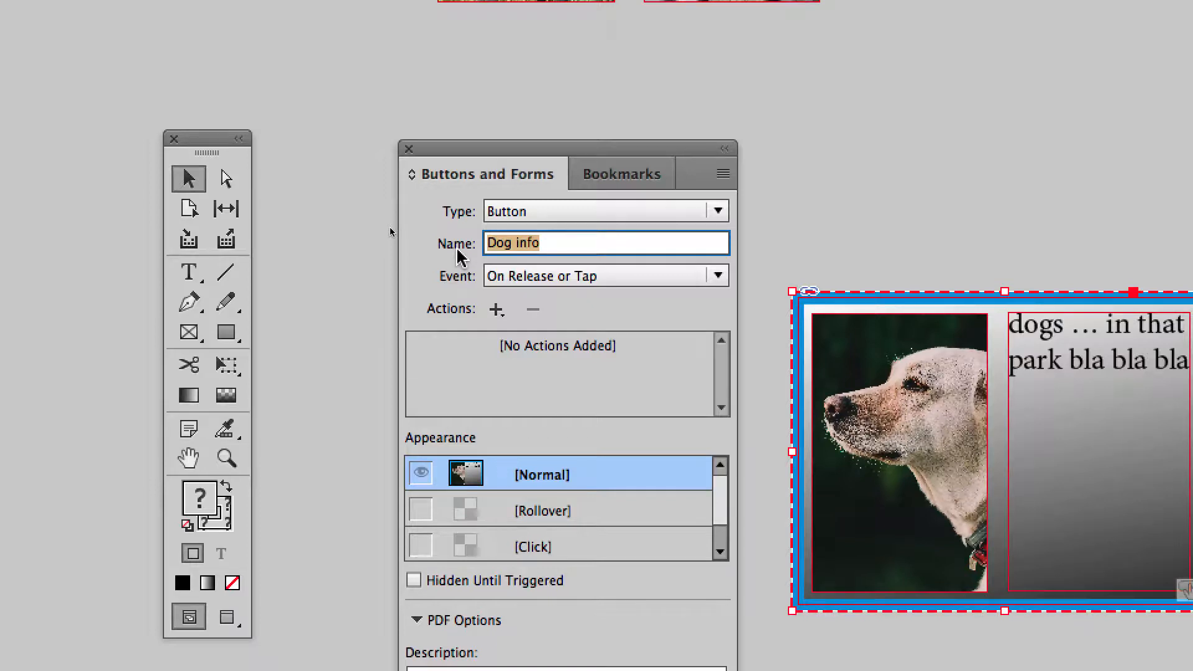
- Name the dog card's button "Dog info" and the circular button above the Cincinnati Country Club label "Dog button"
left_click(564, 246)
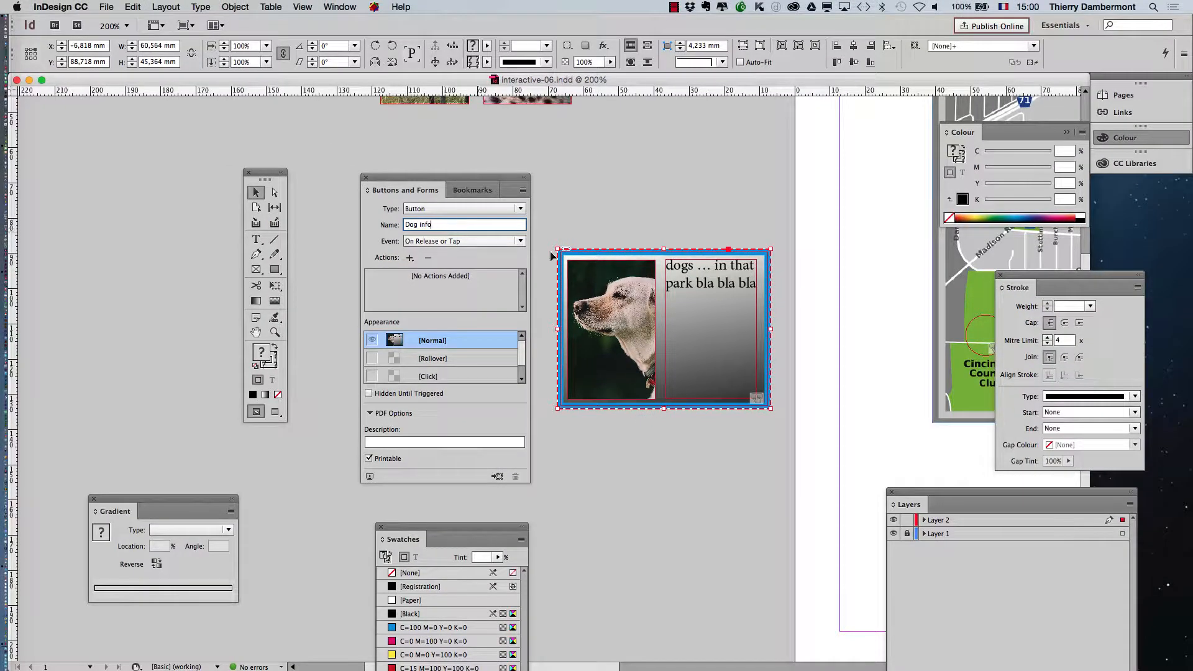
left_click(830, 451)
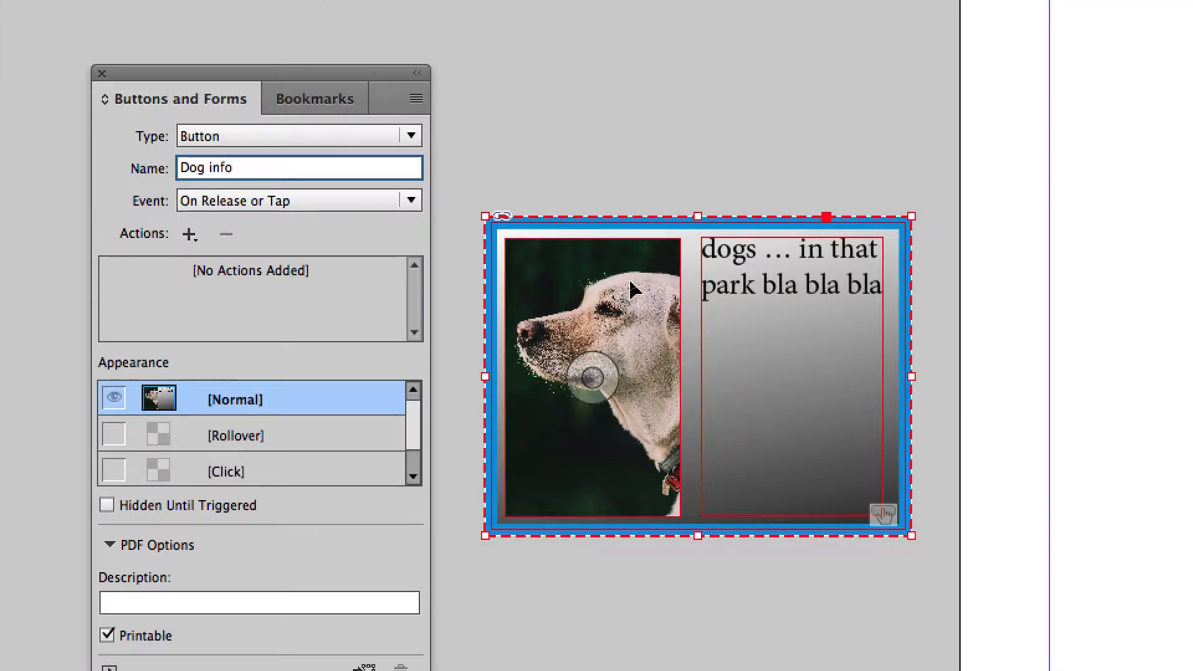
scroll(631, 285, "right", 10)
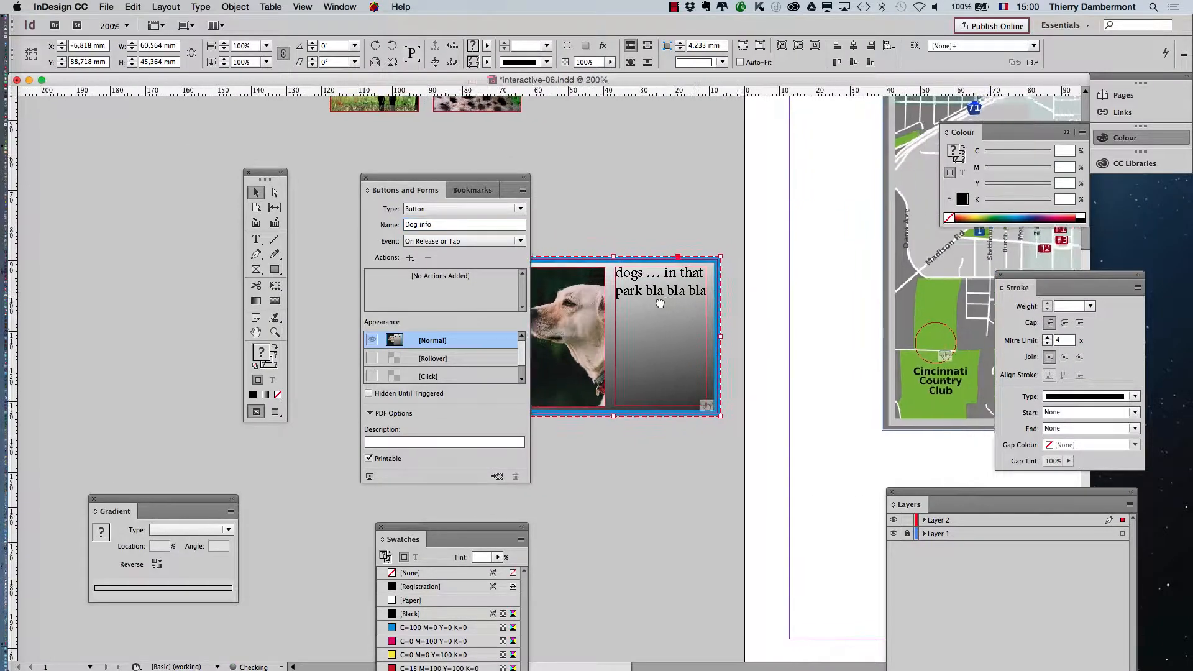
scroll(300, 272, "left", 2)
scroll(300, 272, "up", 1)
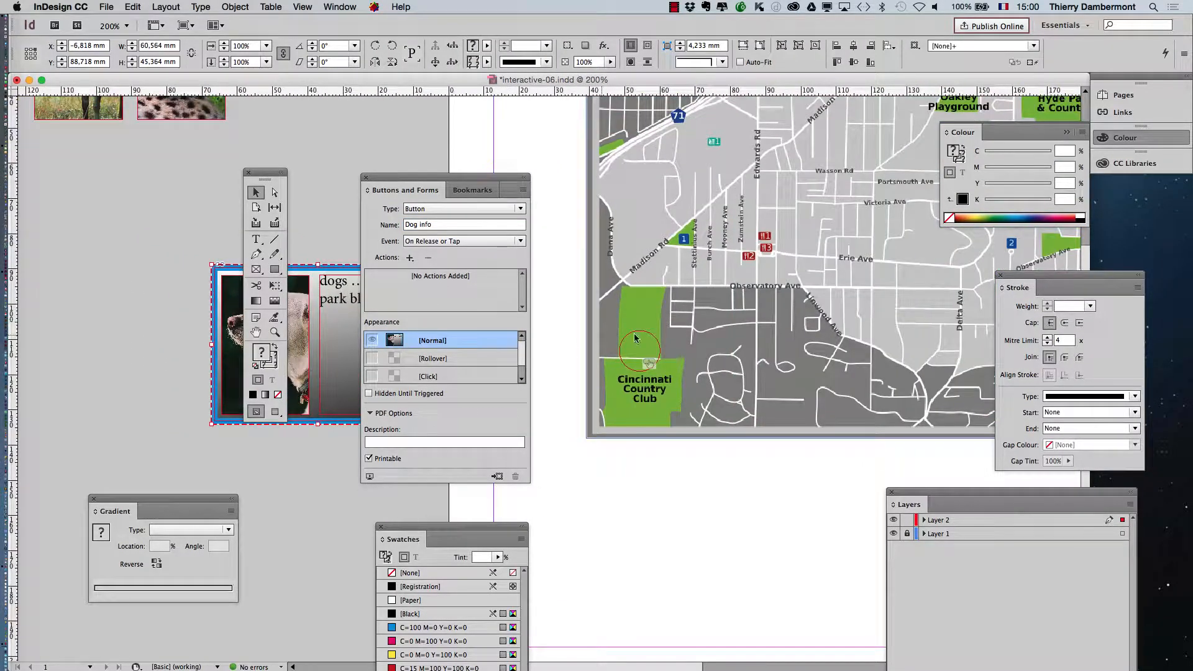
left_click(638, 331)
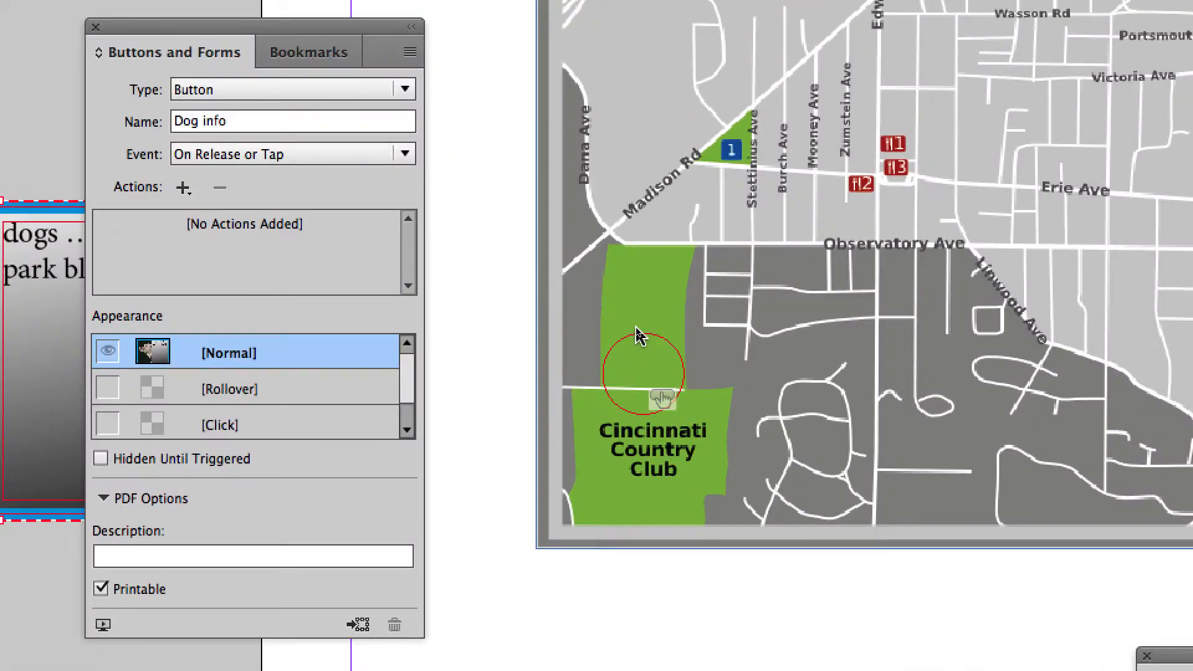
left_click(634, 332)
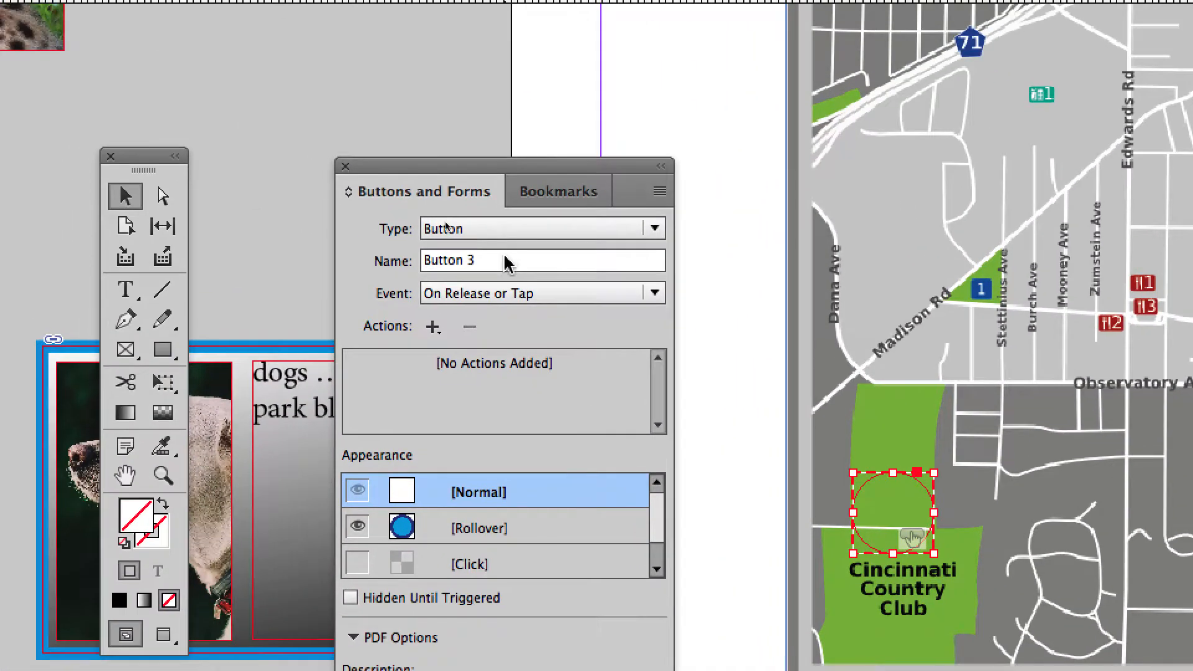
left_click(203, 111)
type("Dog button")
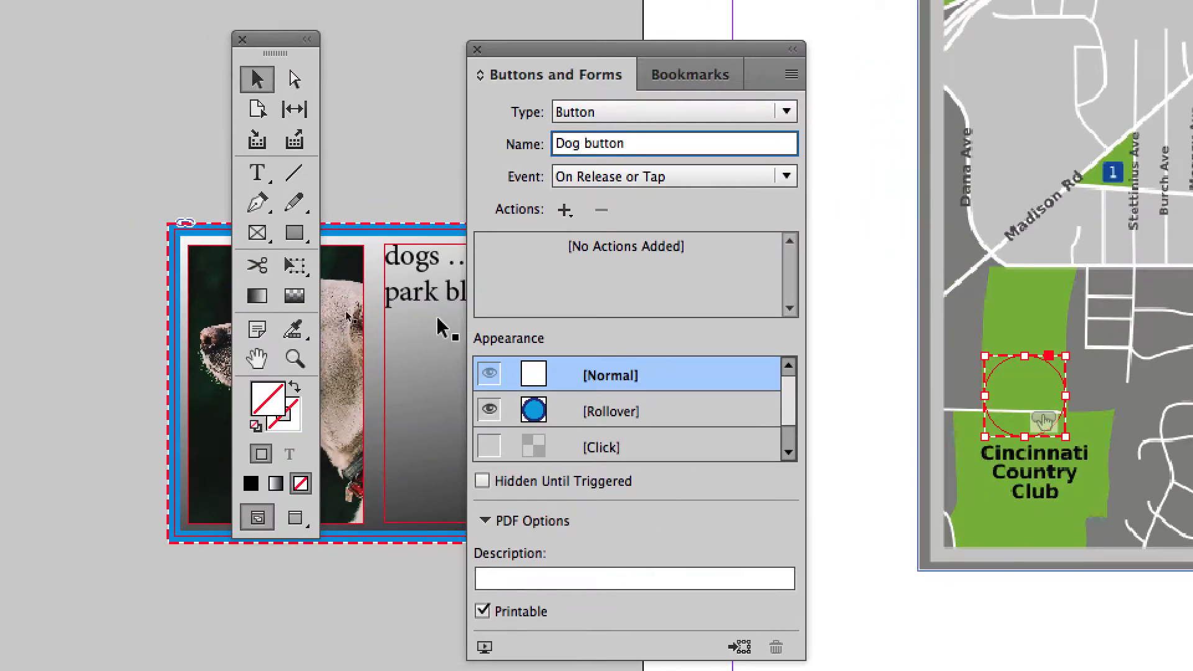
- Clear the floating panels off the dog card and move it onto the page just below the map, at about X 100.6 mm, Y 142.6 mm
left_click(56, 303)
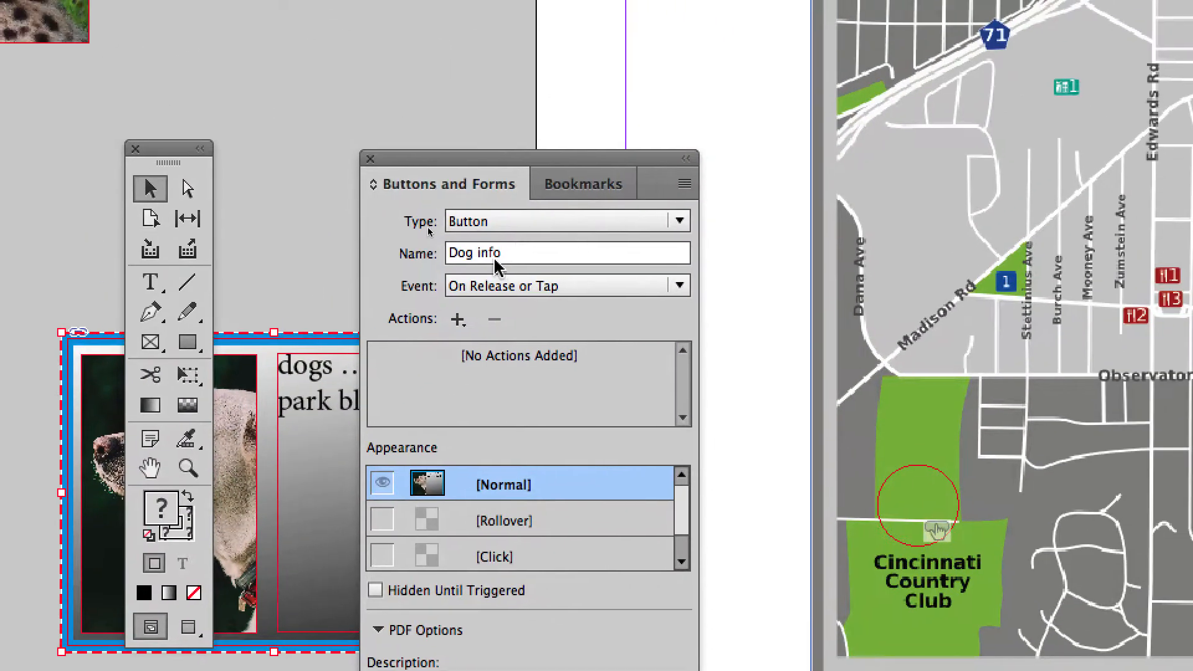
left_click_drag(642, 138, 586, 135)
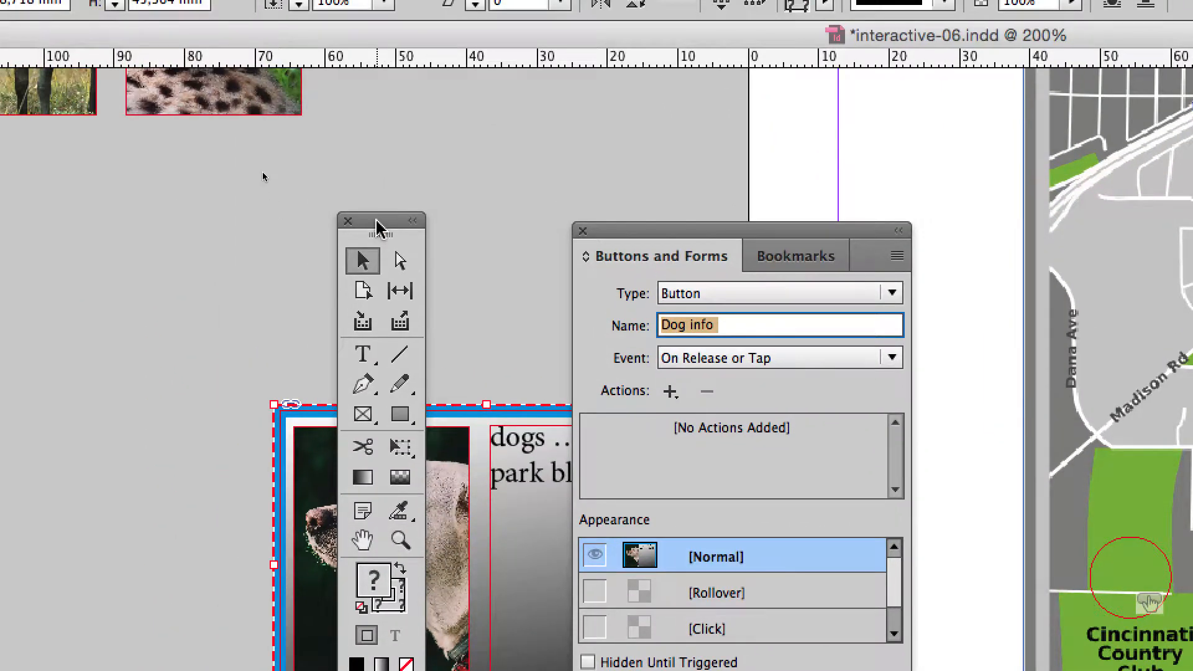
left_click_drag(280, 106, 77, 114)
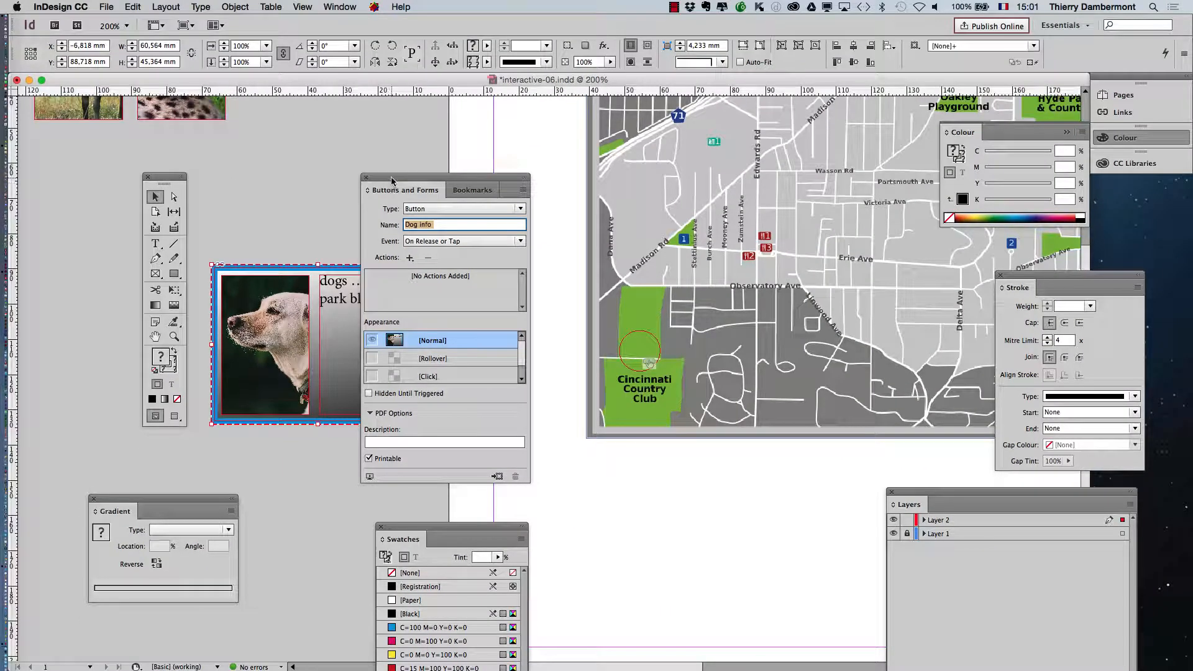
left_click_drag(392, 185, 69, 128)
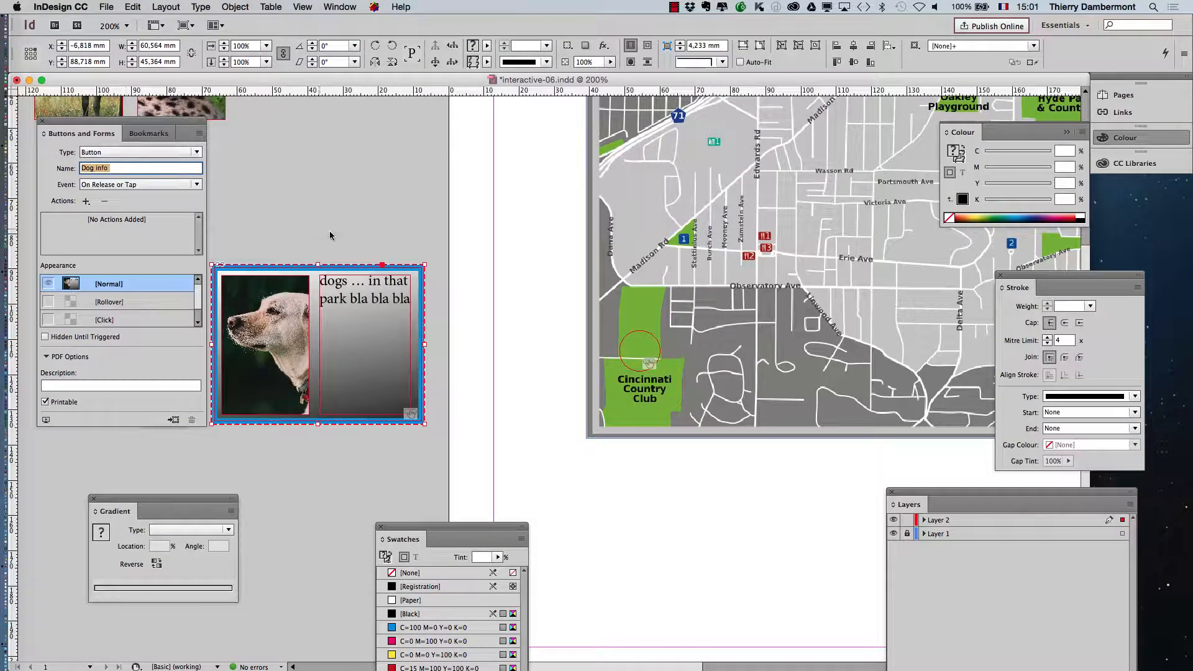
key("super+minus")
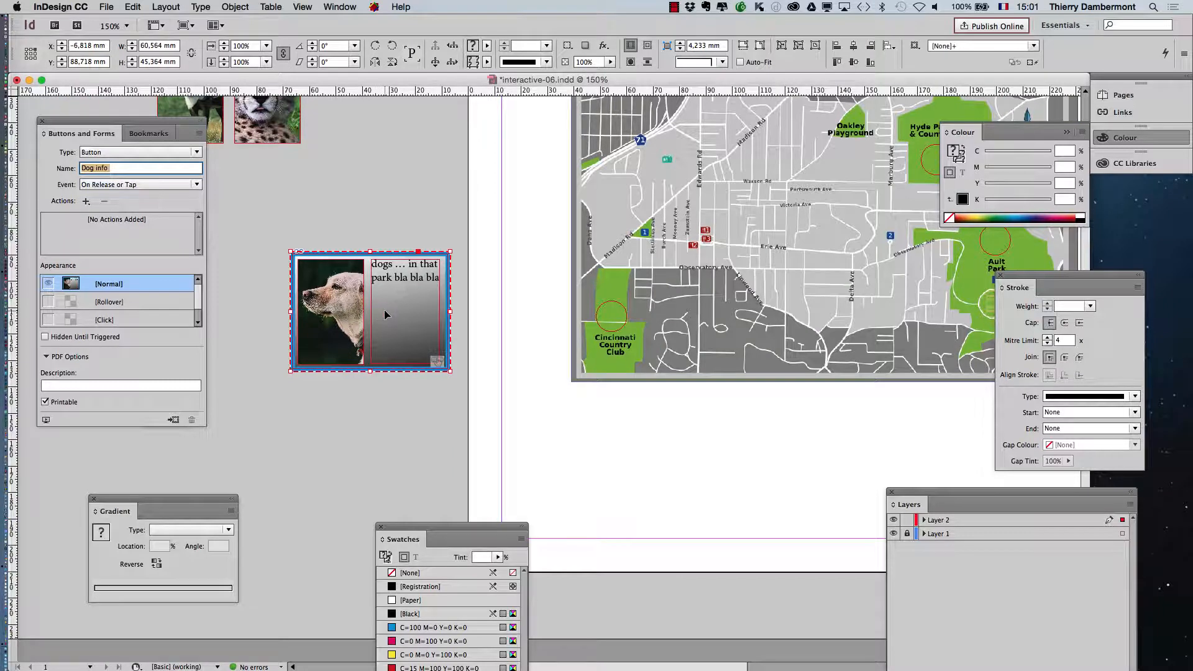
left_click_drag(384, 310, 666, 452)
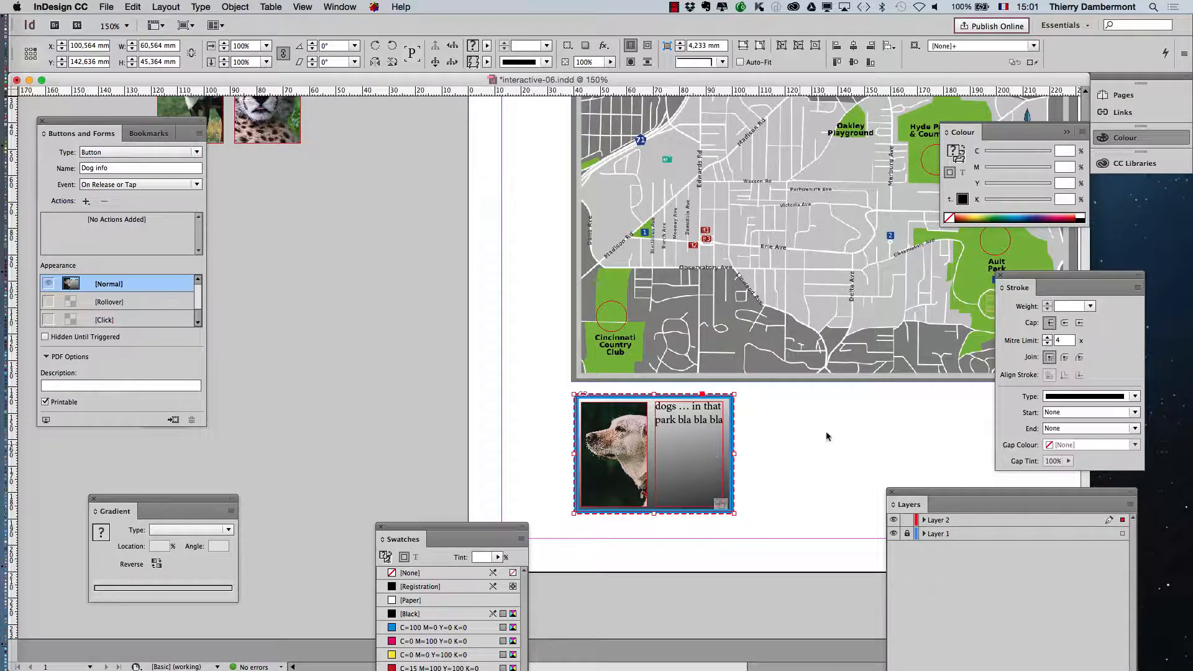
- Rearrange the Swatches and Buttons and Forms panels so the dog card below the map stays unobstructed
scroll(682, 412, "right", 5)
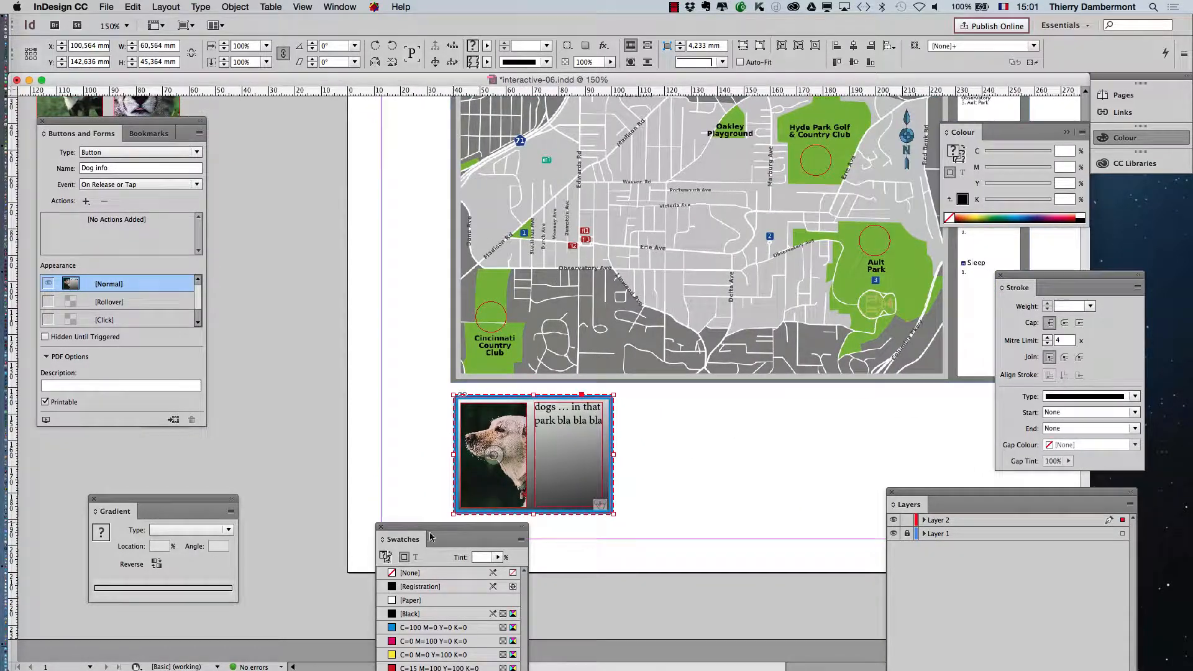
left_click_drag(435, 532, 822, 548)
left_click_drag(149, 122, 341, 151)
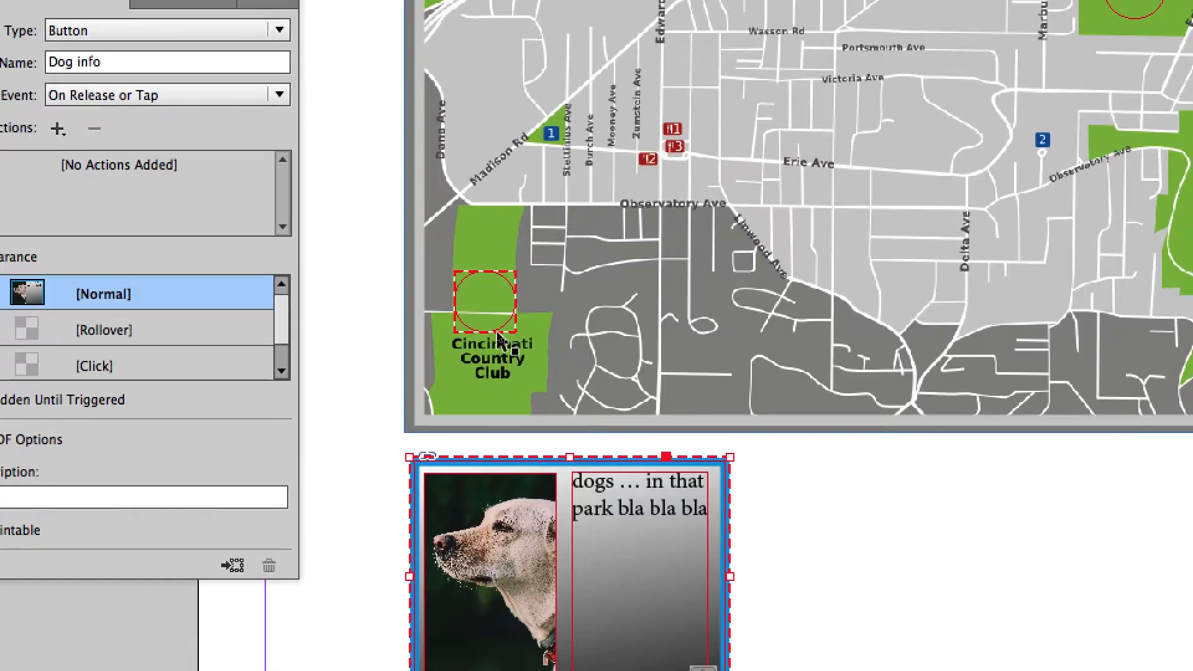
- Make the Dog info card Hidden Until Triggered
left_click(497, 333)
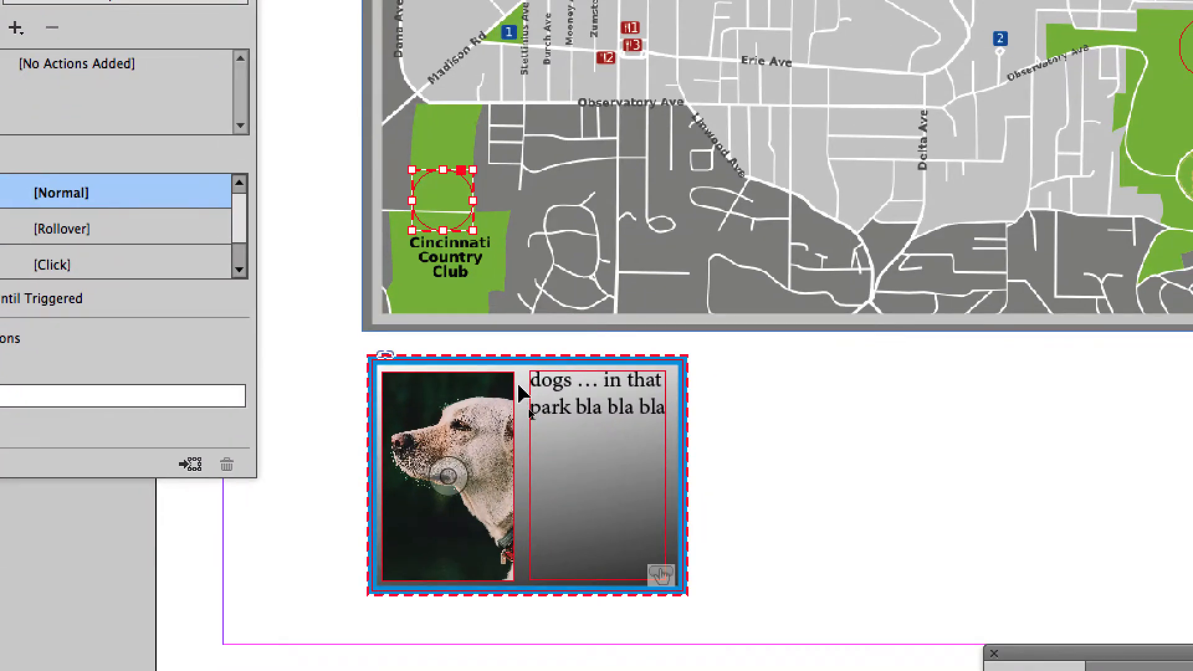
left_click(552, 496)
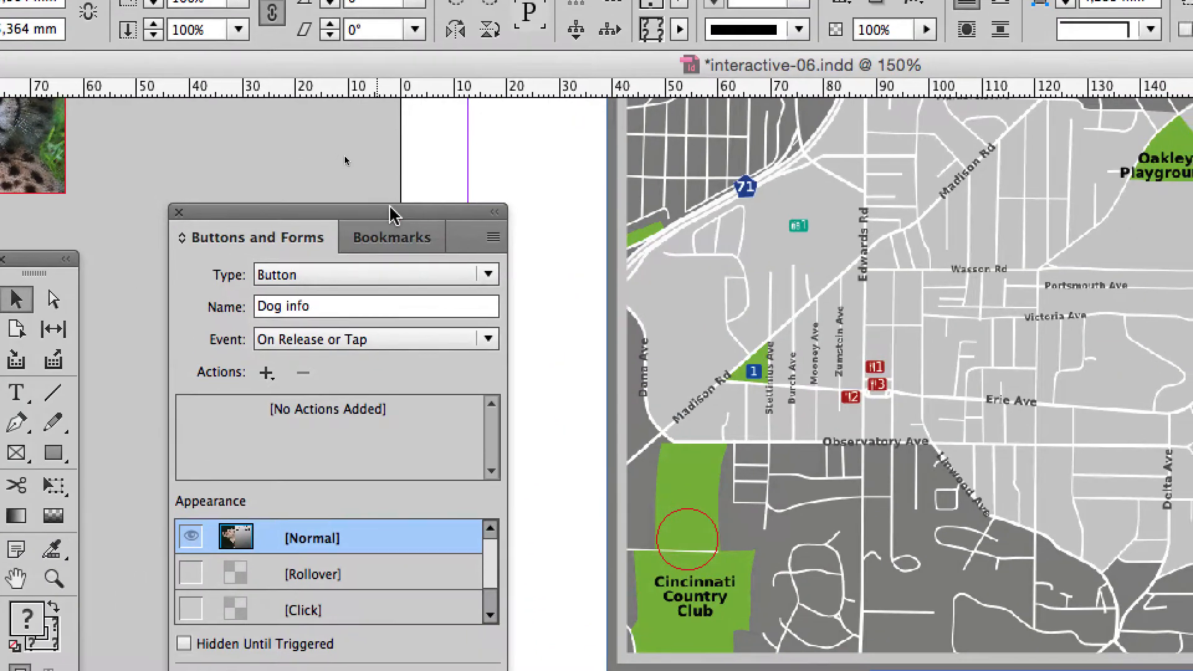
left_click_drag(392, 215, 480, 481)
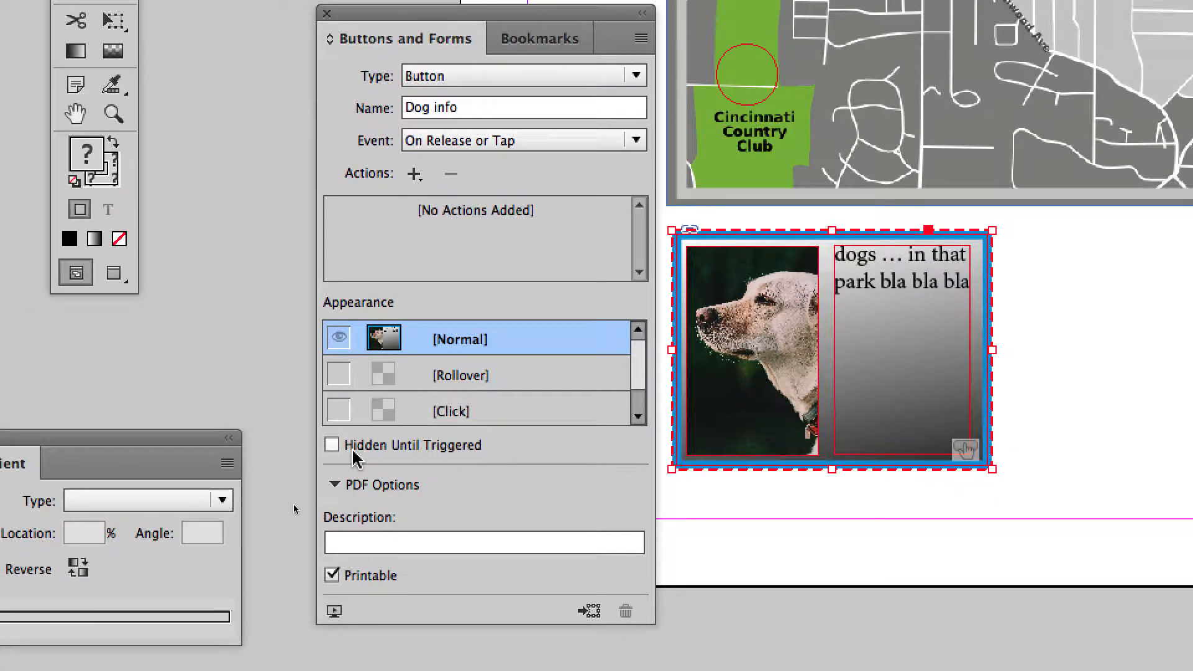
left_click(353, 454)
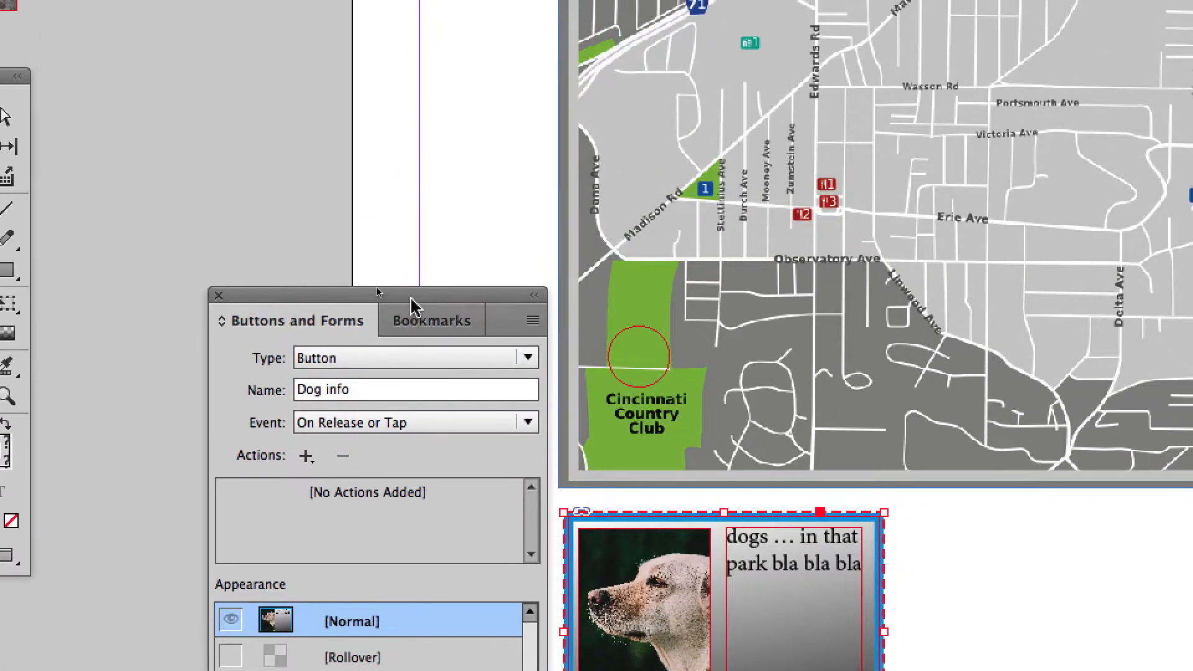
- Add a Show/Hide Buttons and Forms action to the Dog button circle for the On Release or Tap event
left_click_drag(519, 15, 398, 215)
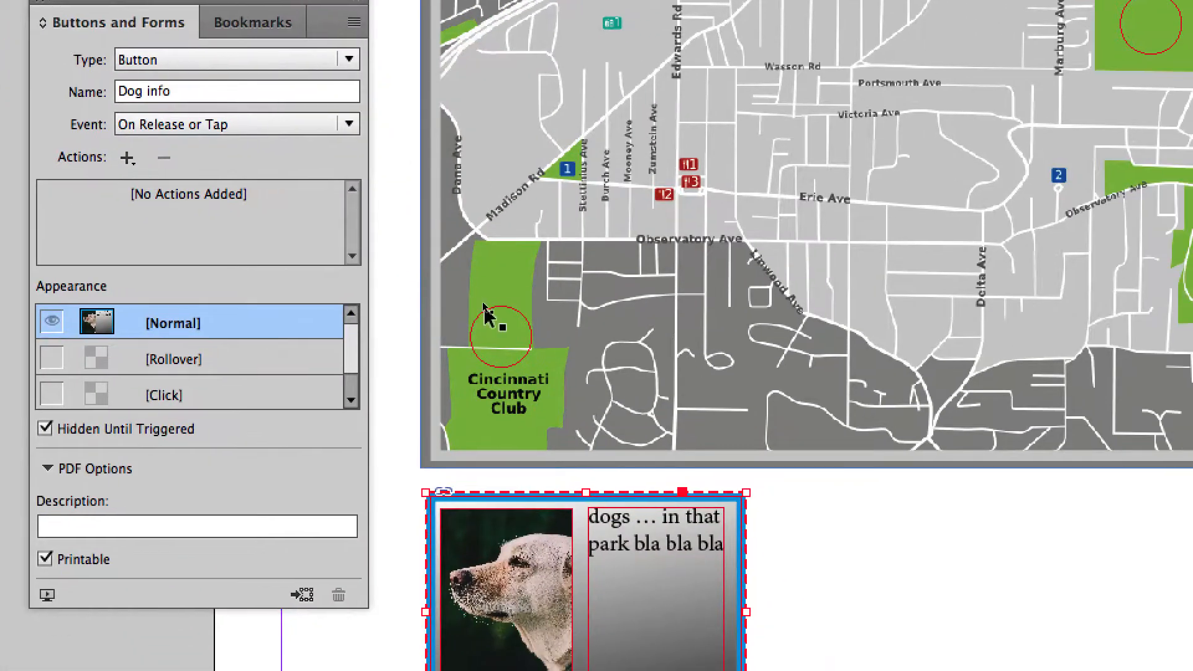
left_click(649, 492)
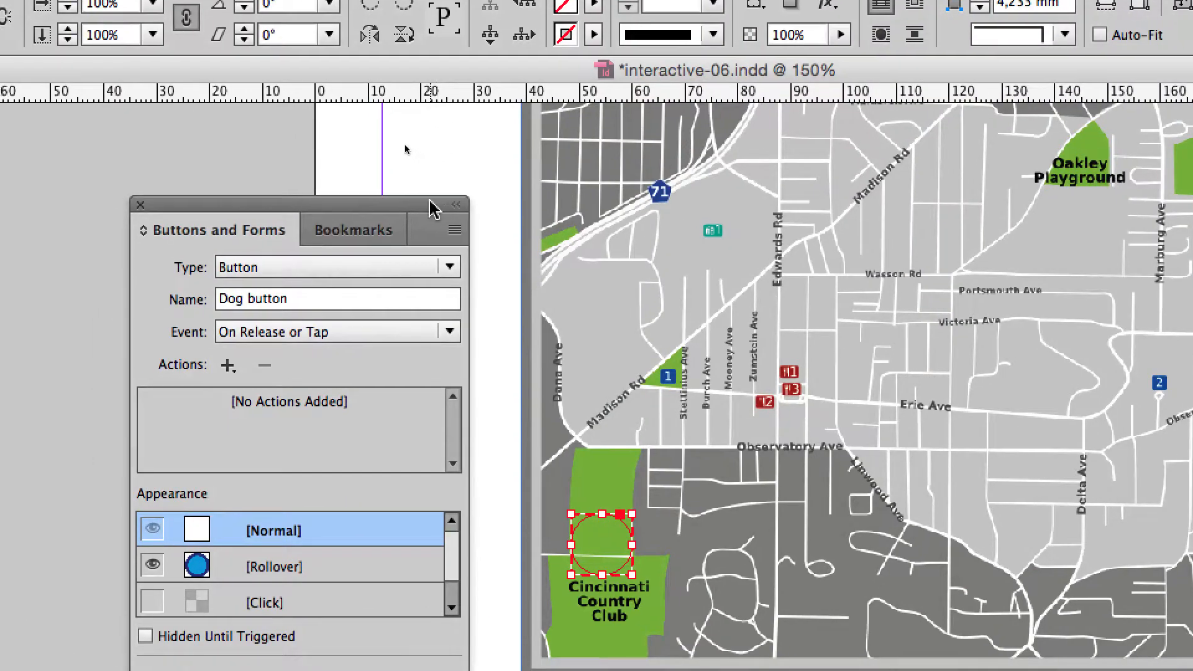
left_click_drag(329, 2, 366, 25)
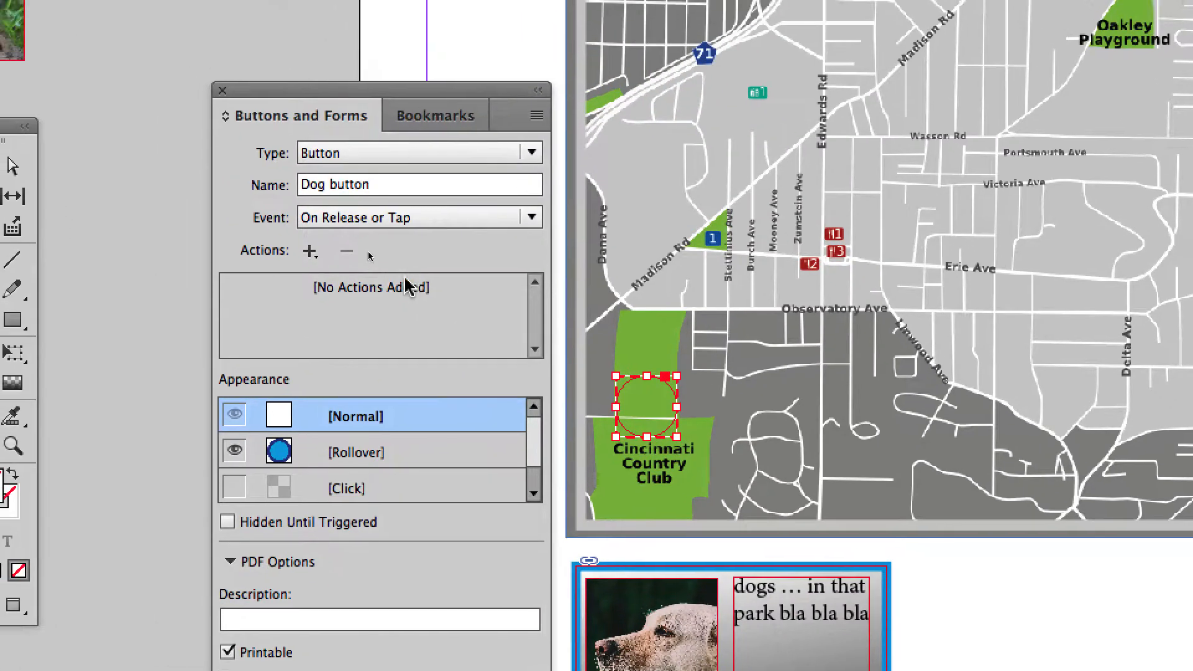
left_click(322, 221)
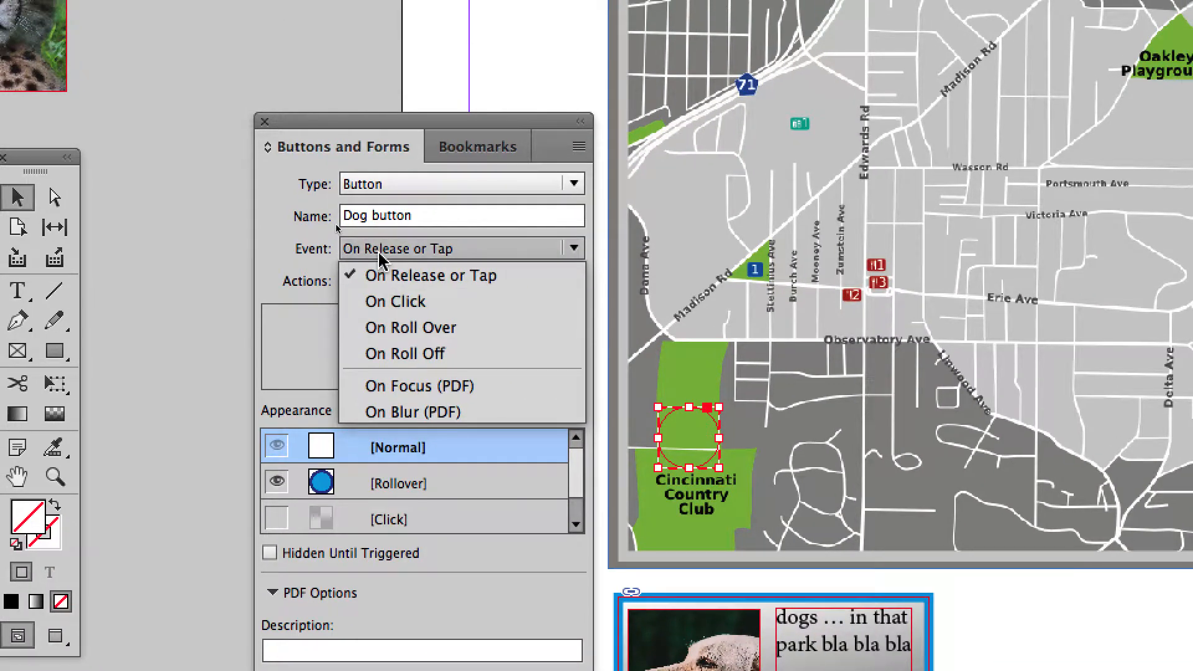
left_click(384, 259)
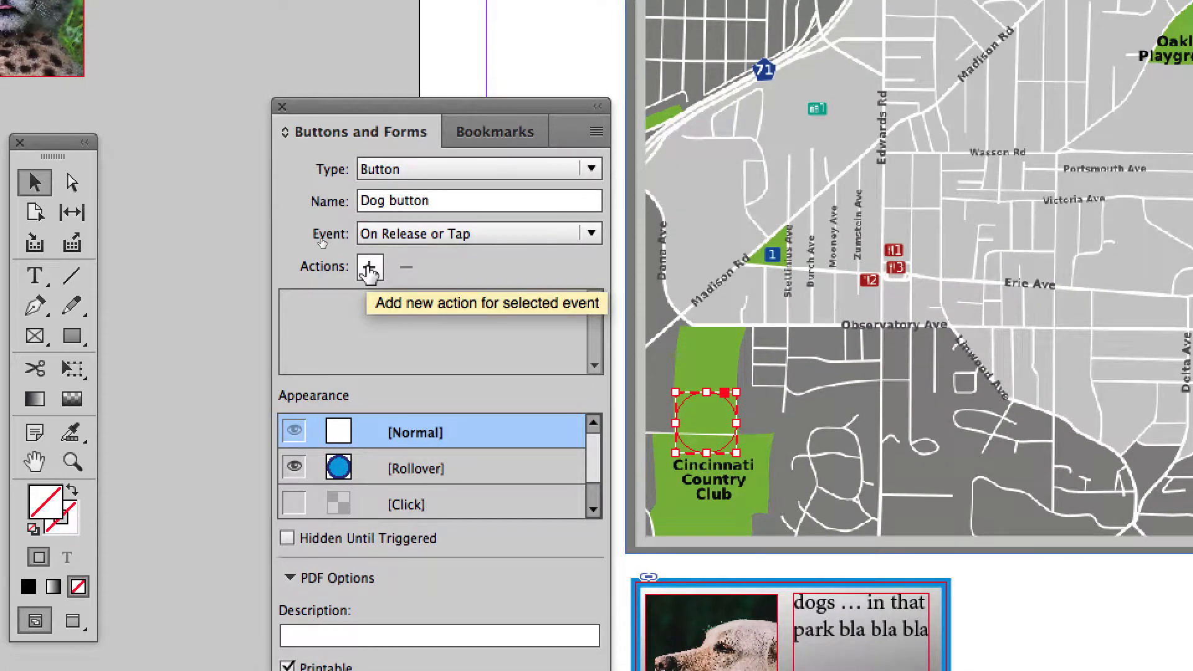
left_click(369, 269)
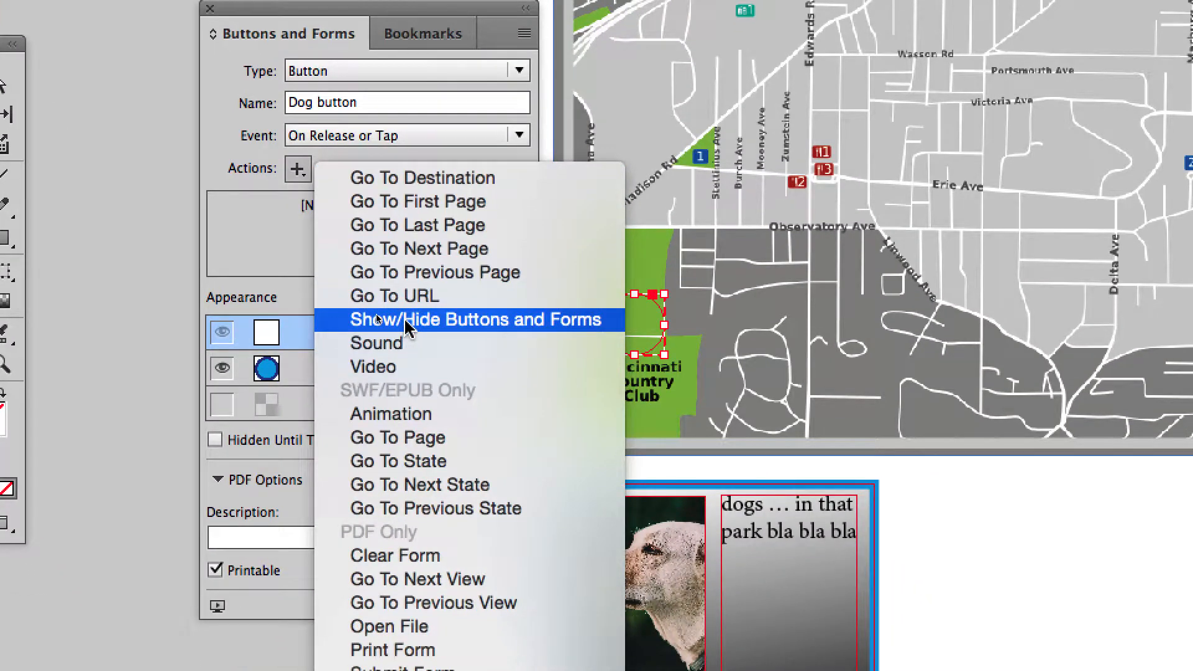
left_click(406, 322)
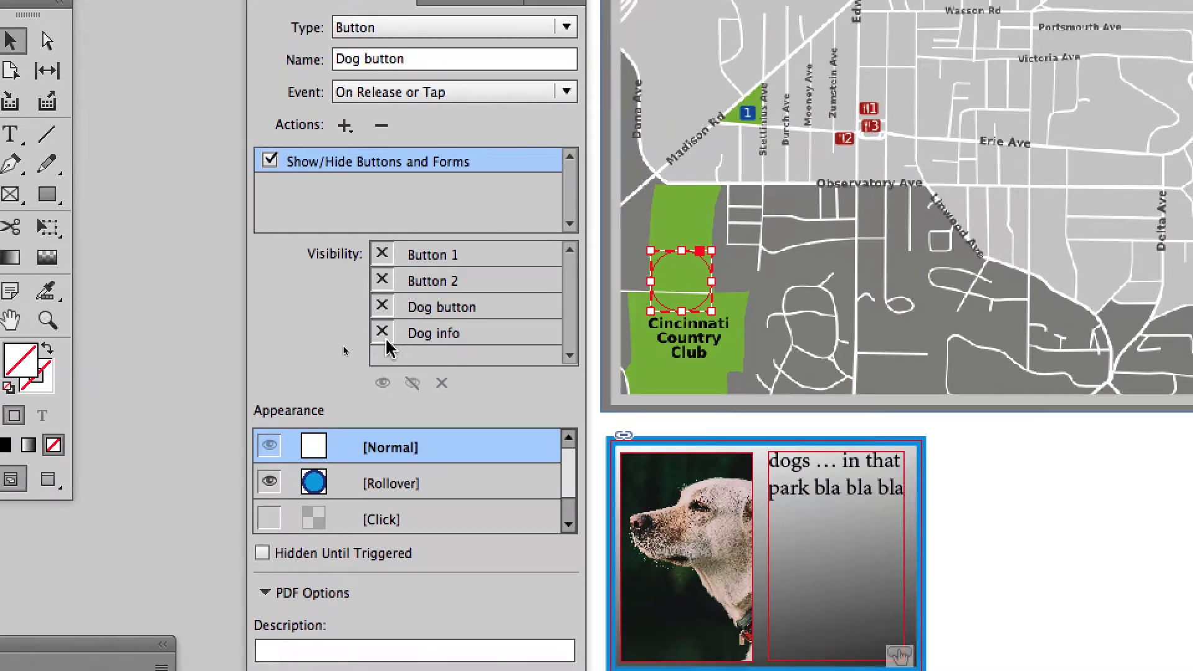
- Cycle Dog info through the visibility states of the Show/Hide action and leave it set to show
left_click(385, 355)
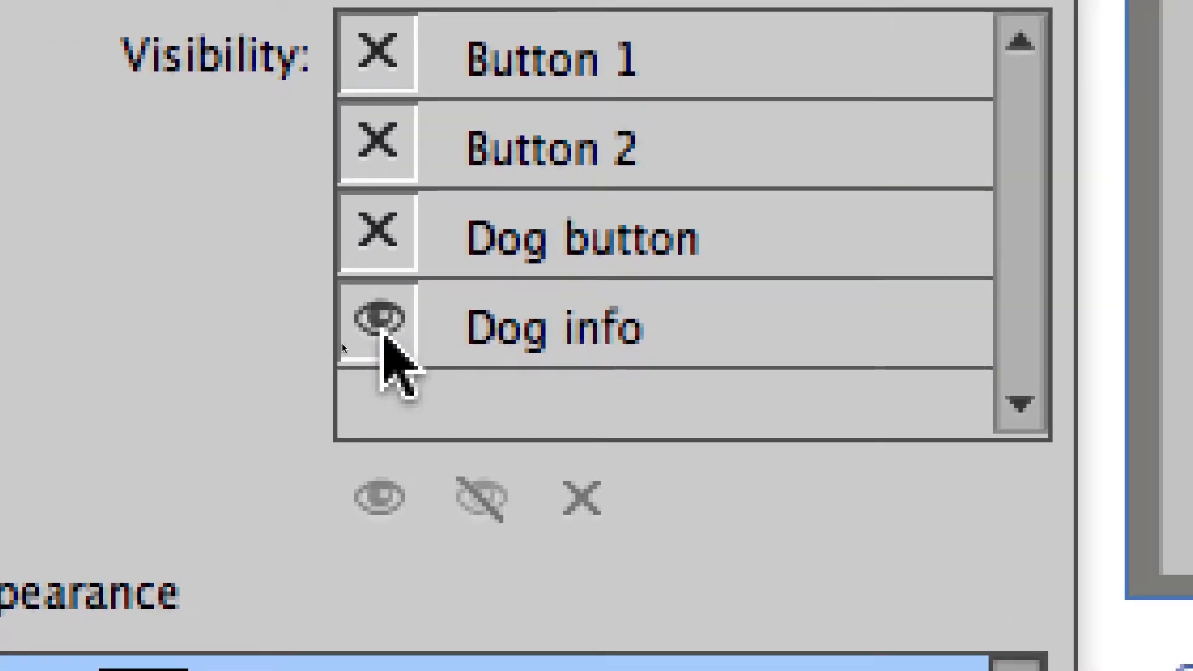
left_click(383, 336)
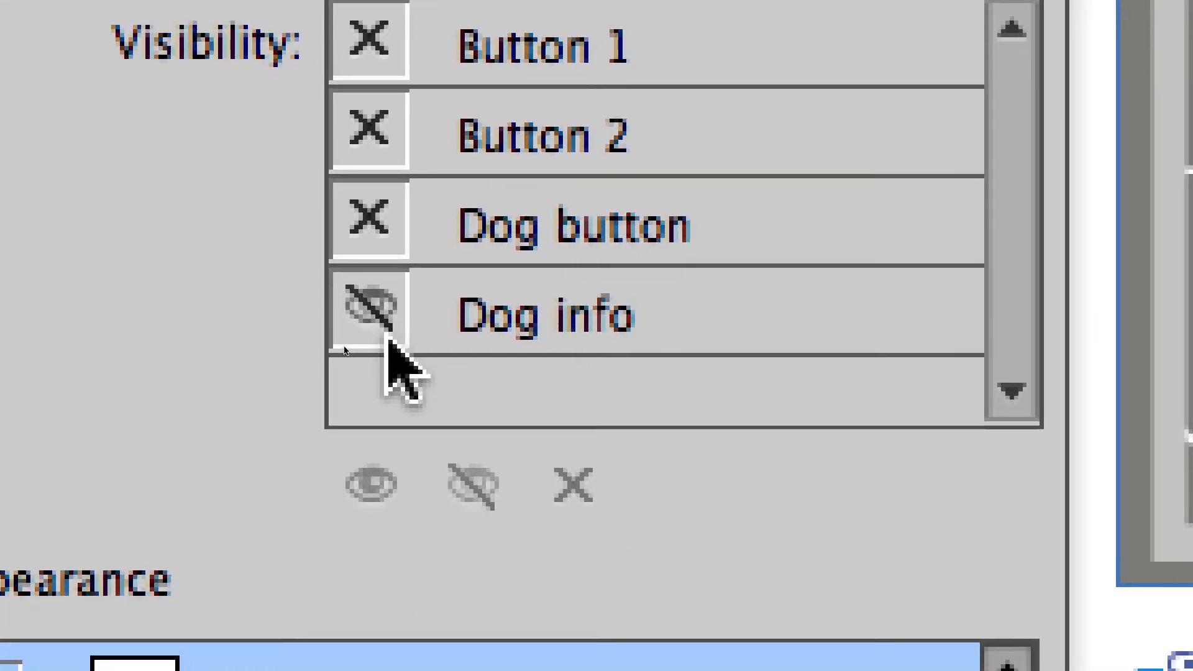
left_click(384, 336)
left_click(384, 336)
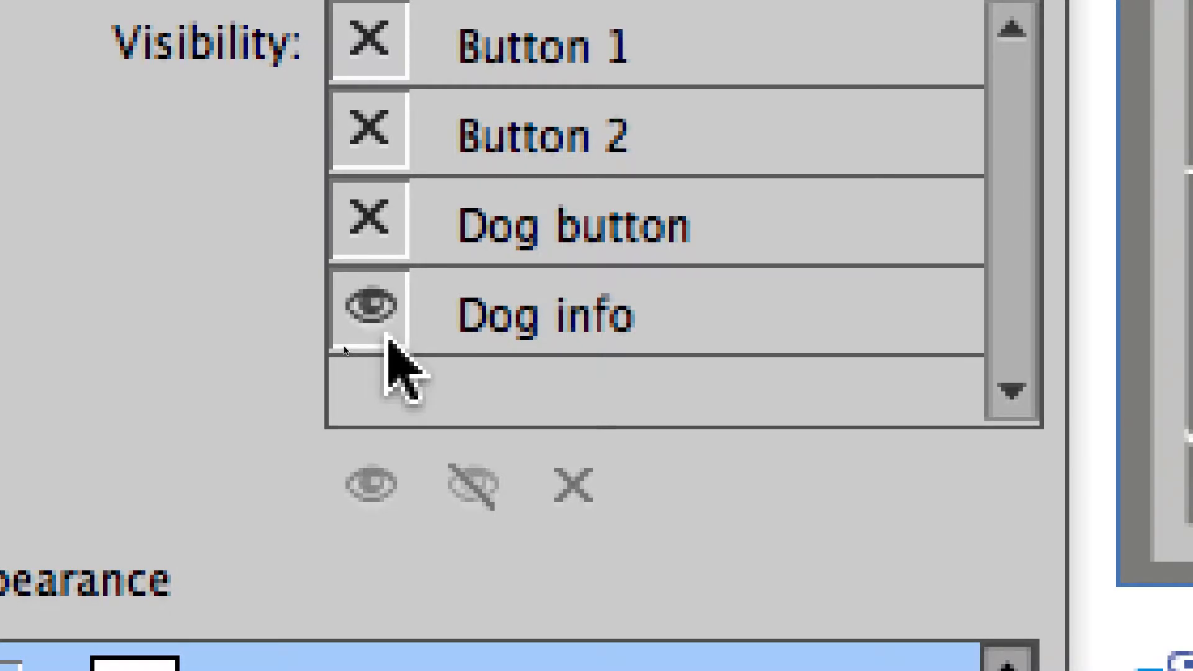
left_click(387, 335)
left_click(387, 336)
left_click(387, 336)
left_click(387, 336)
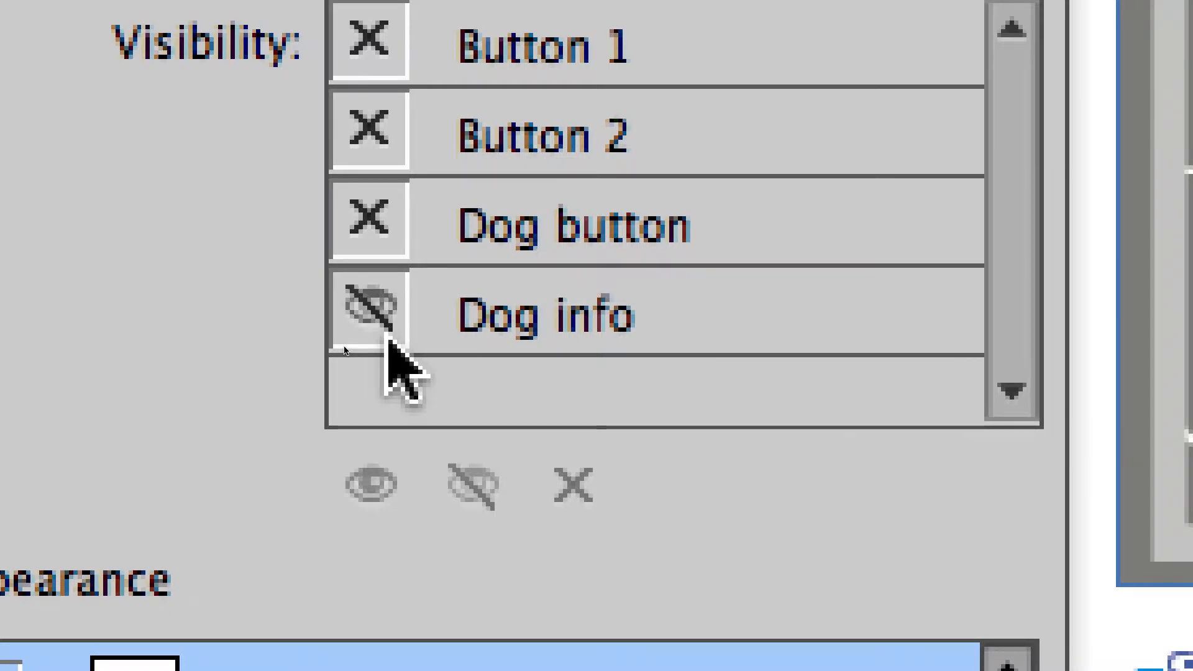
left_click(387, 336)
left_click(387, 335)
left_click(387, 336)
left_click(387, 336)
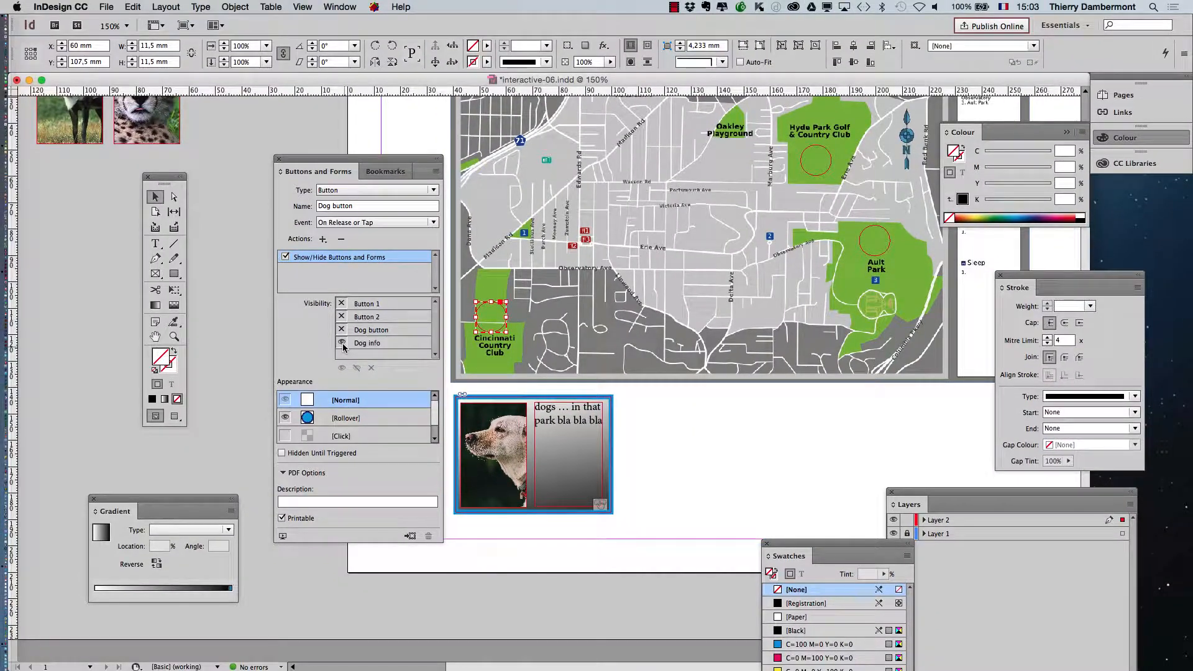
- Review the dog card's button name and settings, and reselect the Dog button circle on the map
left_click(545, 411)
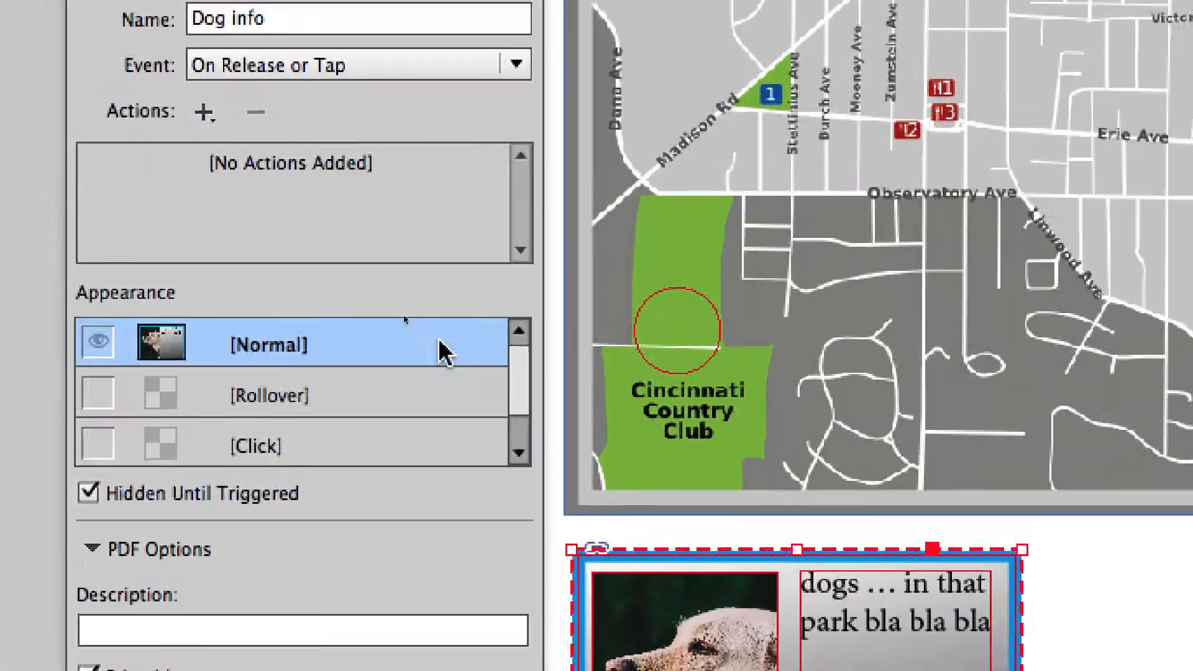
triple_click(286, 18)
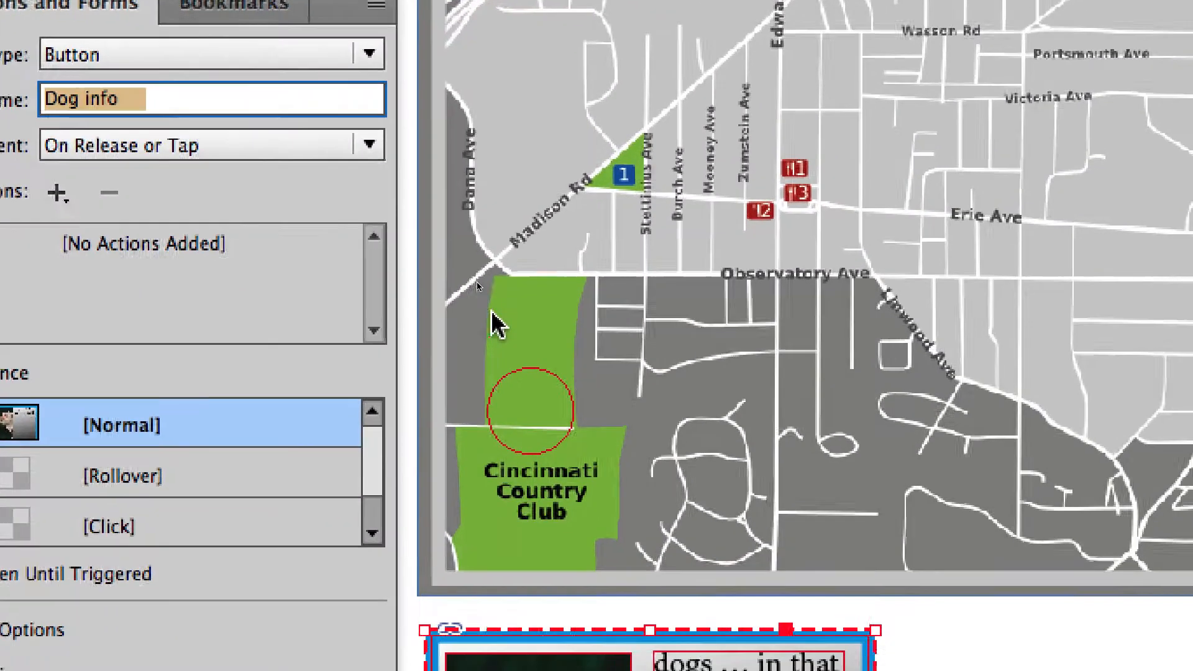
left_click(513, 389)
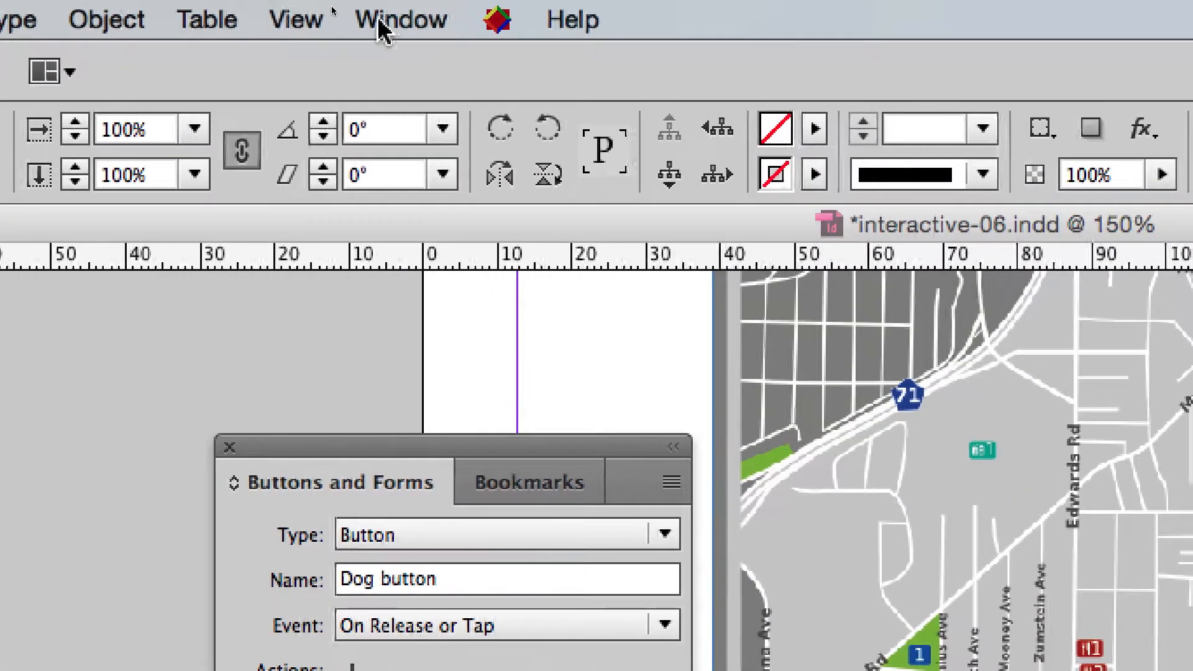
left_click(381, 18)
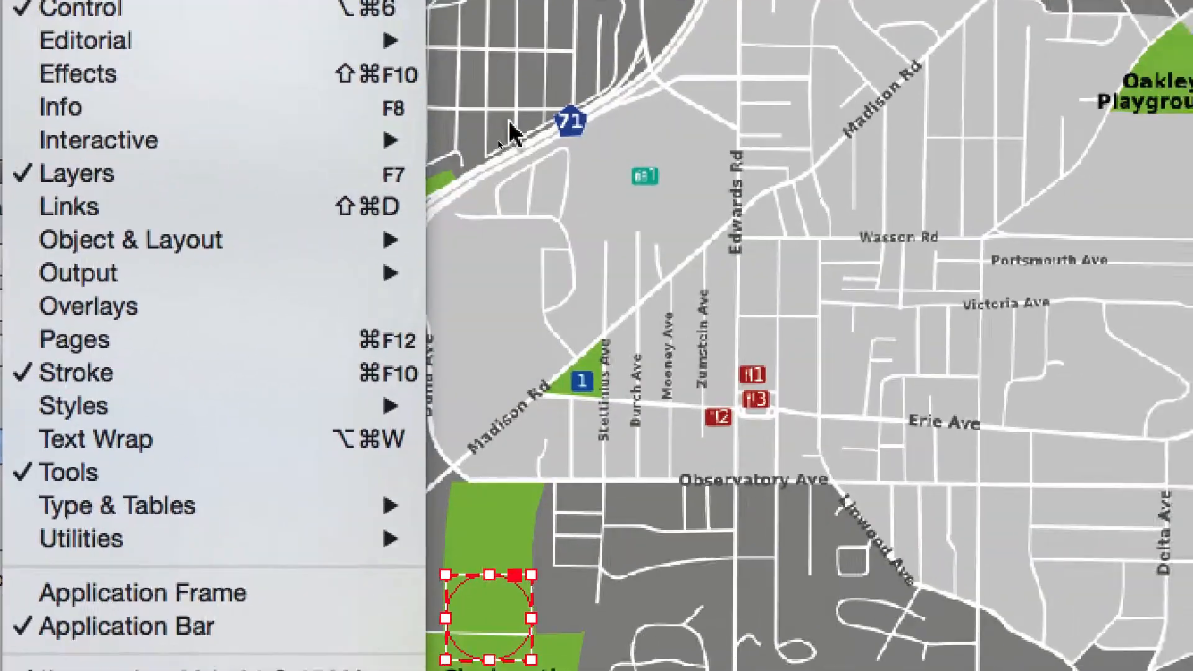
mouse_move(410, 141)
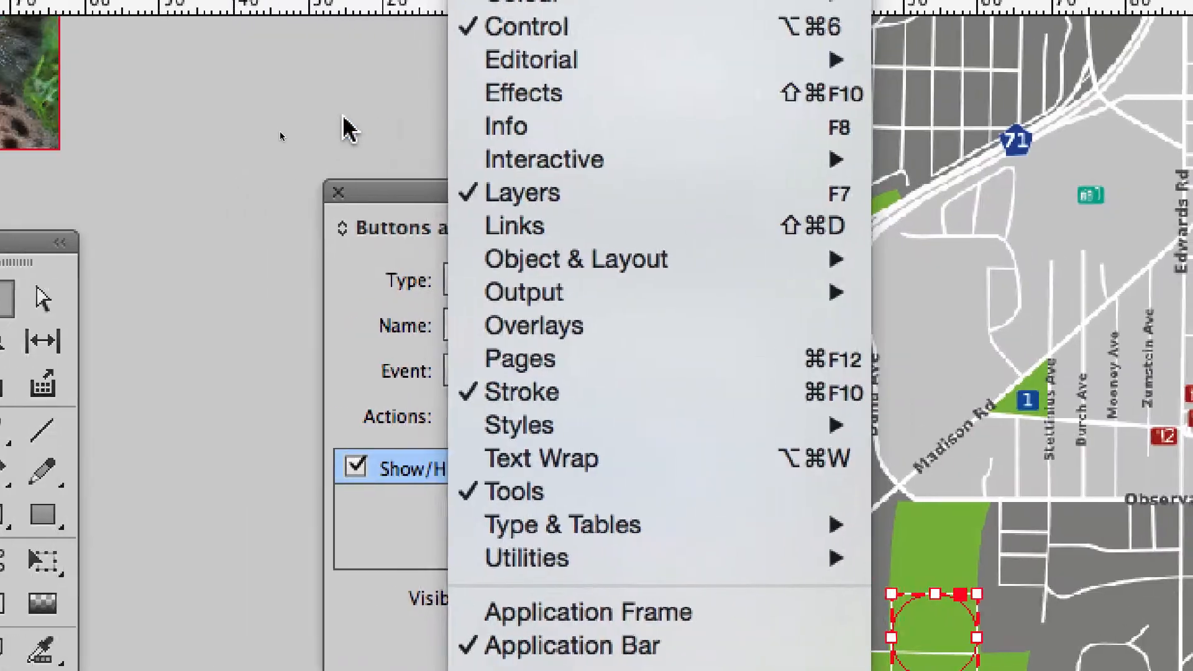
left_click(344, 119)
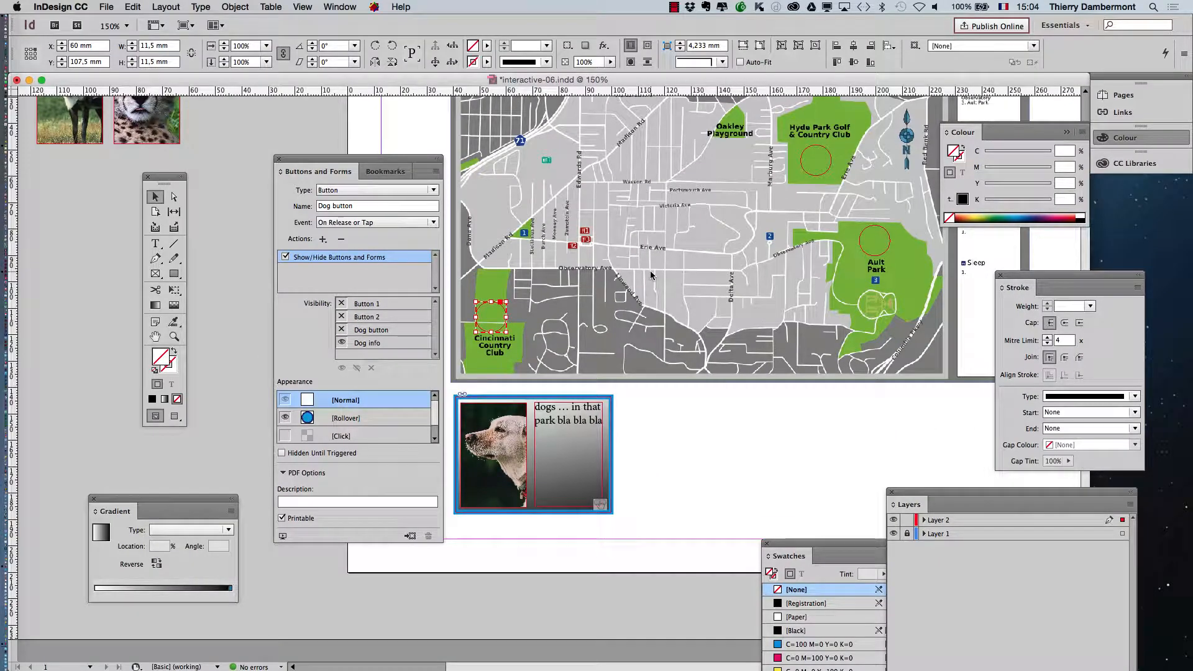
- Move the Dog info card off the page onto the pasteboard and check the Dog button's visibility list
left_click(572, 404)
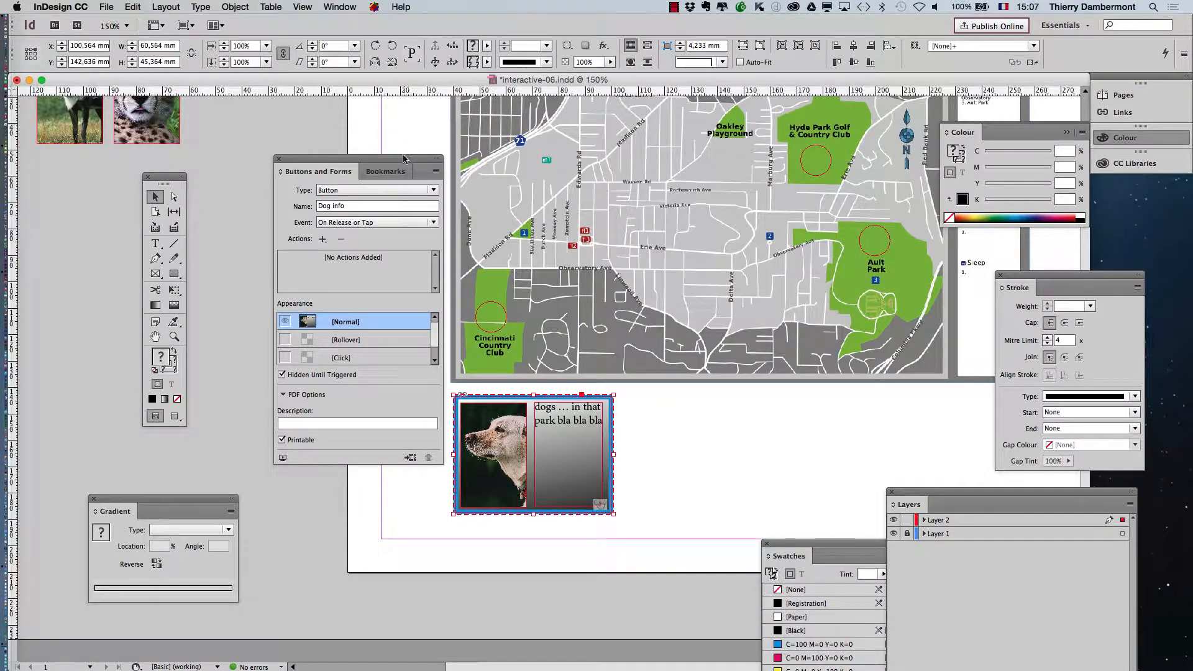
left_click_drag(404, 158, 838, 150)
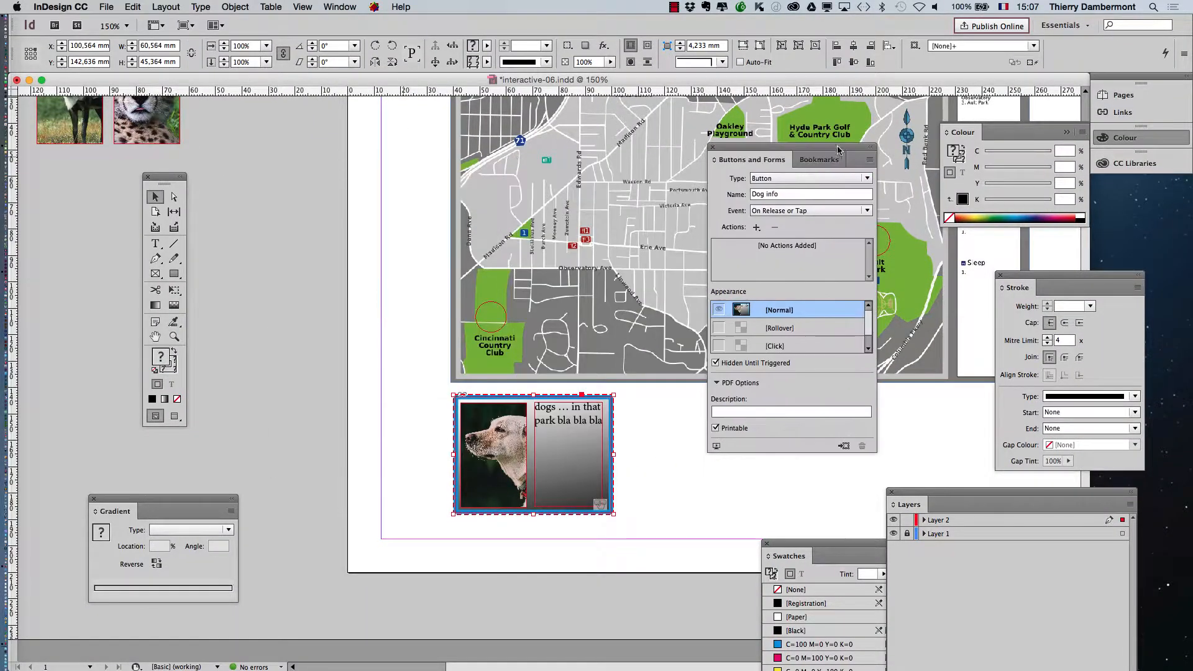
left_click_drag(582, 396, 271, 367)
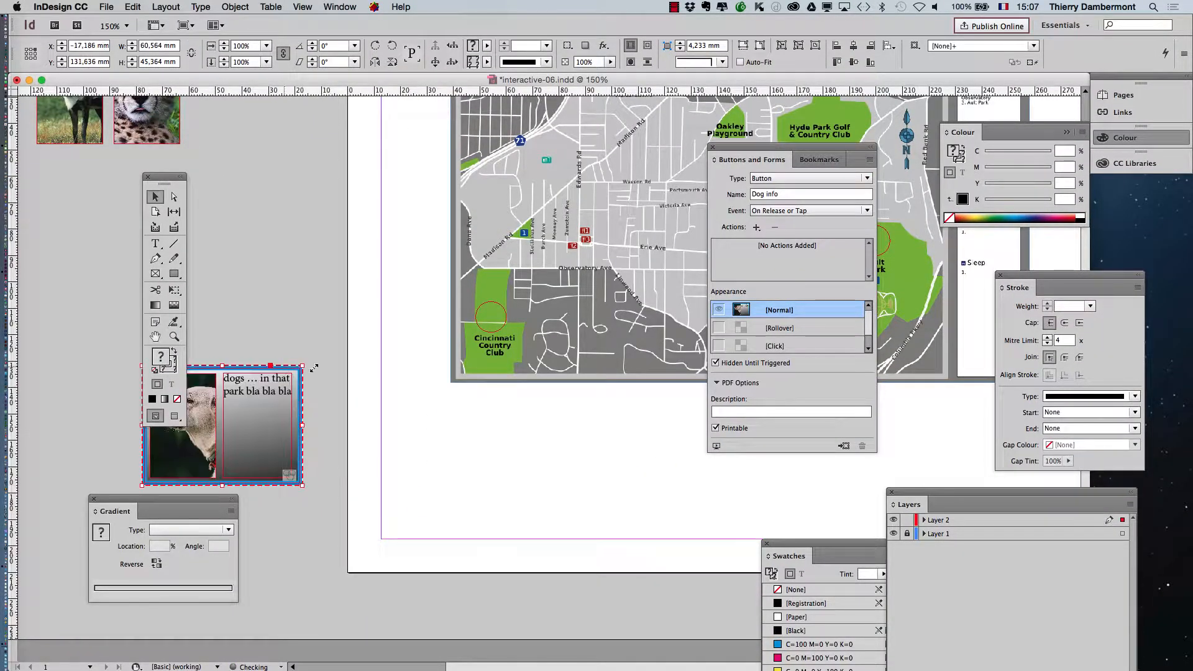
left_click_drag(720, 160, 577, 168)
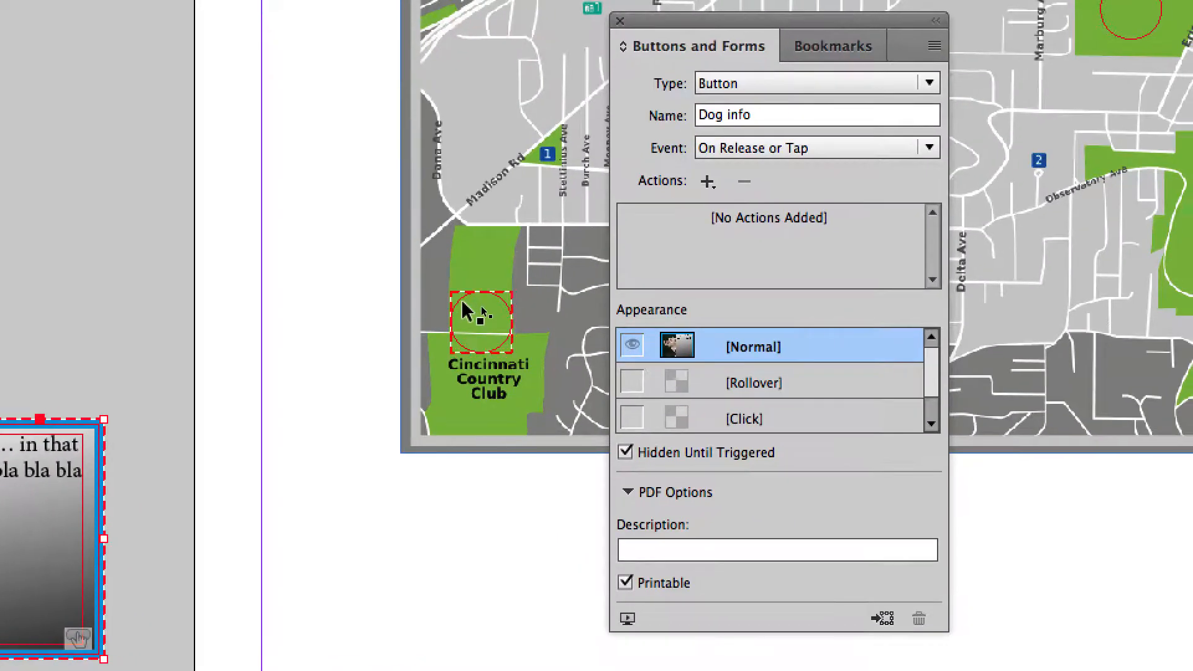
left_click(467, 312)
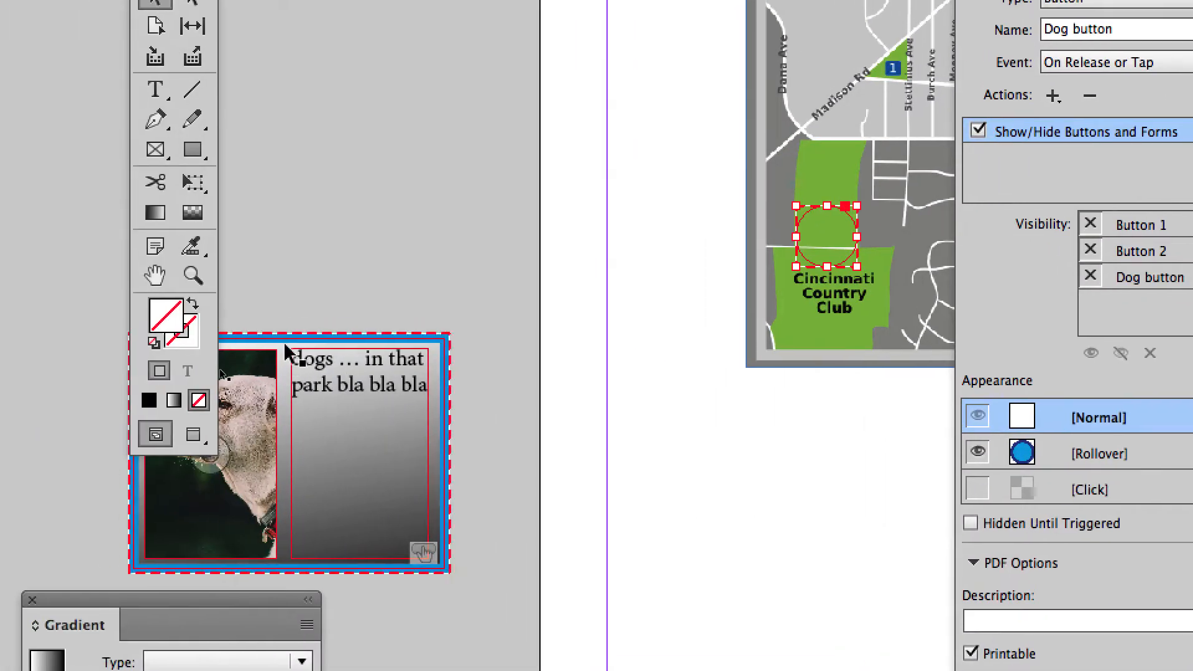
- Move the Dog info card back onto the page below the map and recheck the Dog button's visibility list
left_click(279, 348)
left_click_drag(280, 348, 750, 427)
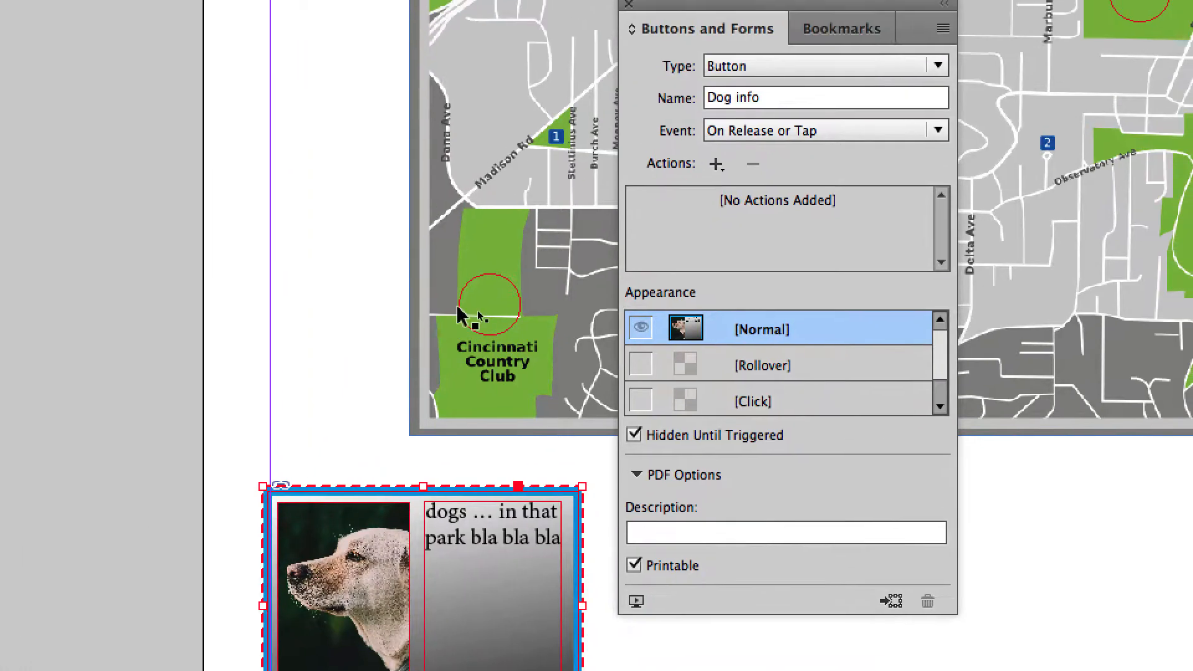
left_click(463, 311)
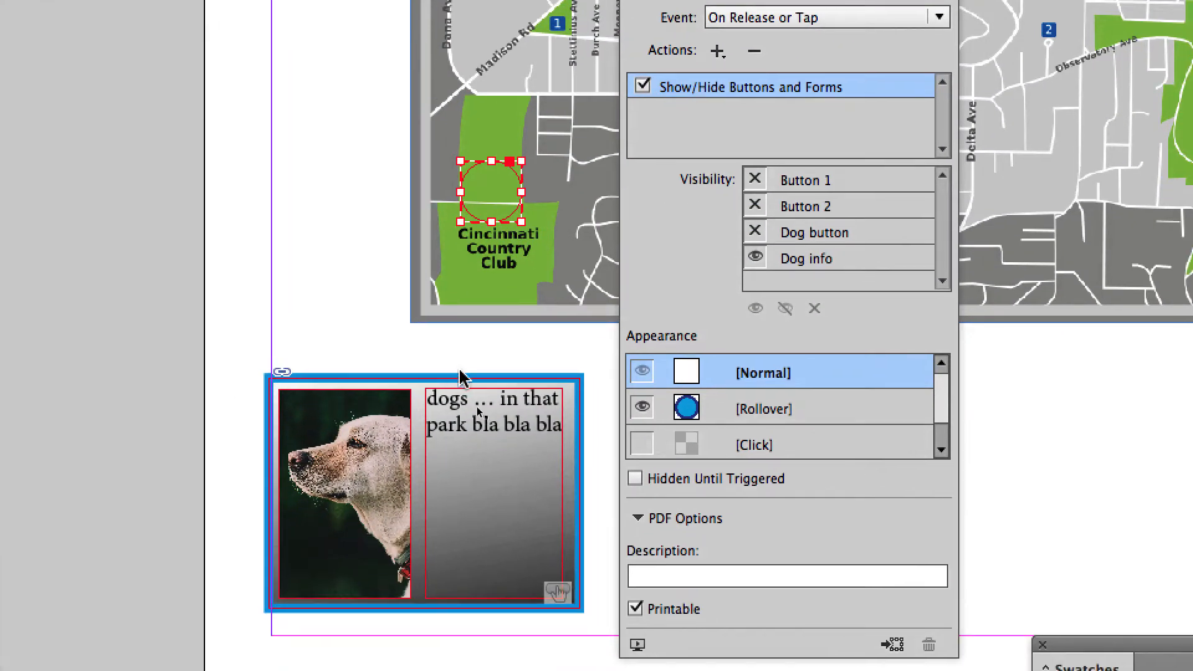
- Move the Dog info card off the page and back below the map, checking the Dog button's visibility list each time
left_click(268, 449)
left_click_drag(472, 376, 301, 346)
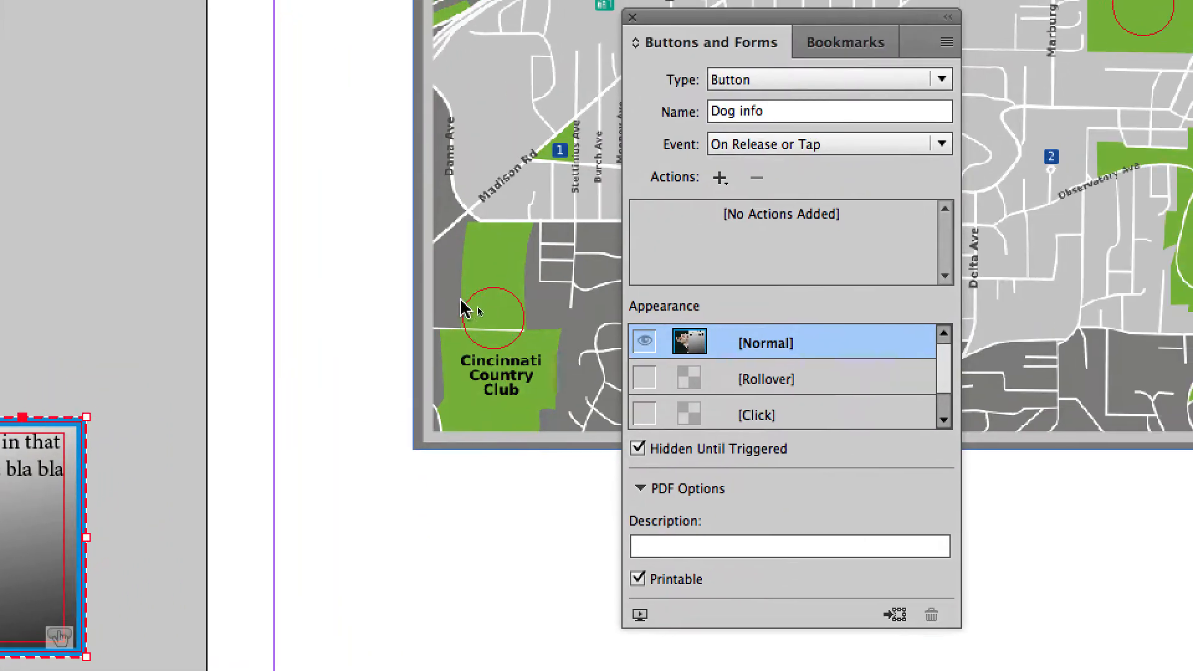
left_click(473, 314)
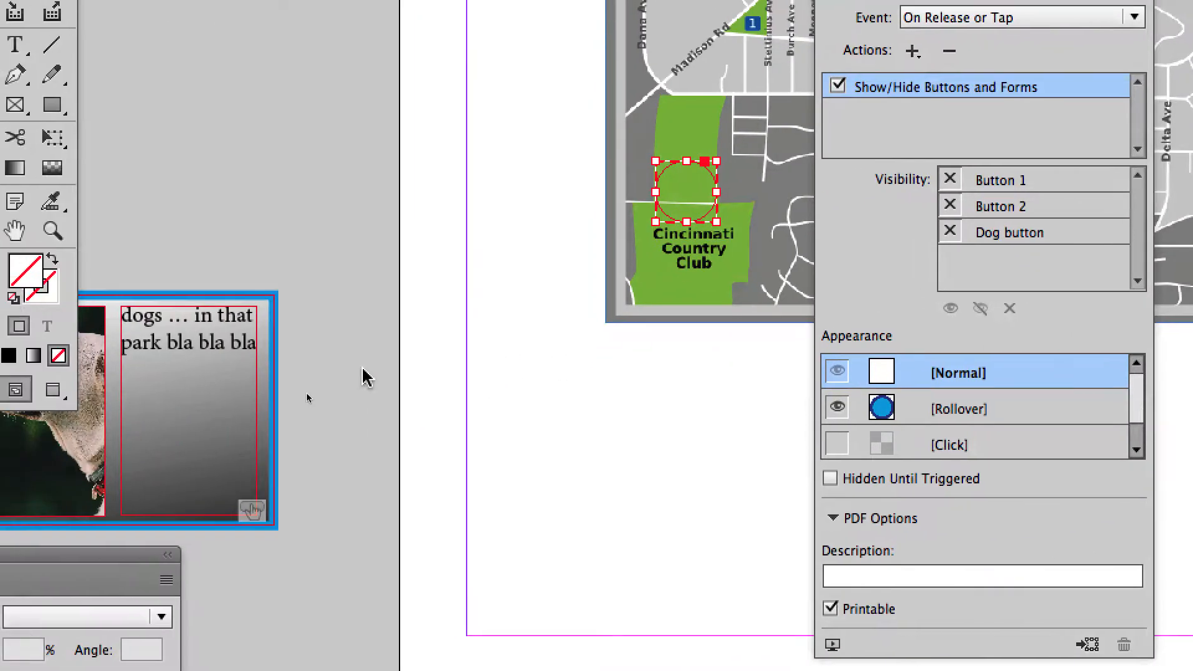
left_click(306, 342)
left_click_drag(274, 352, 486, 371)
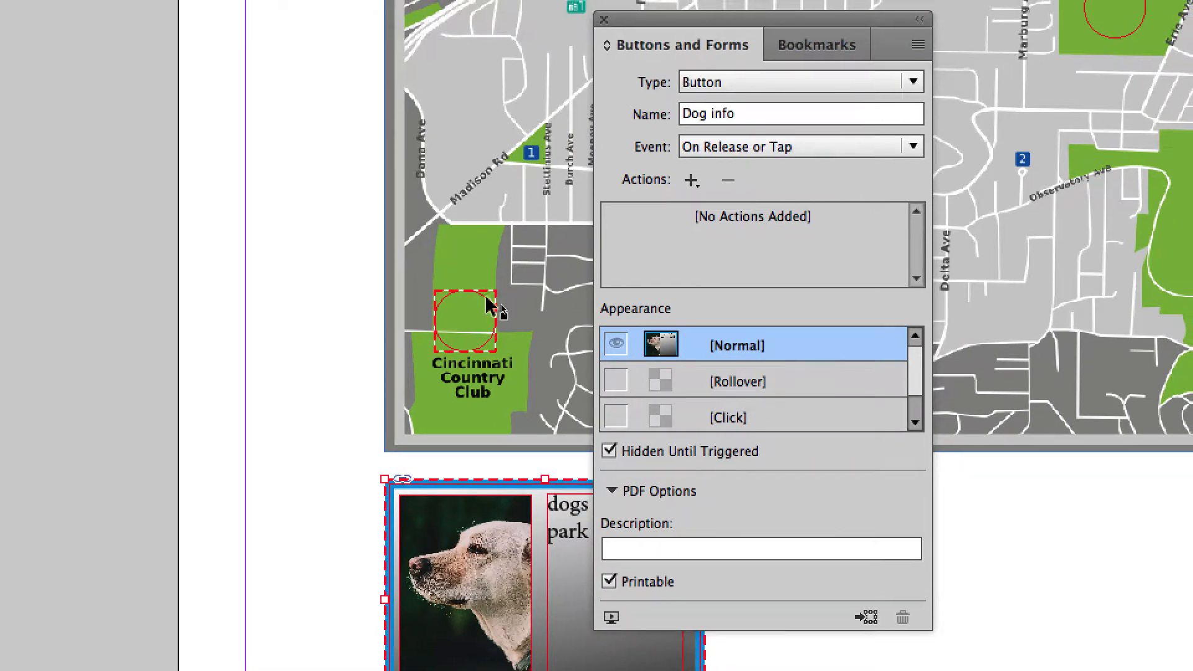
left_click(486, 298)
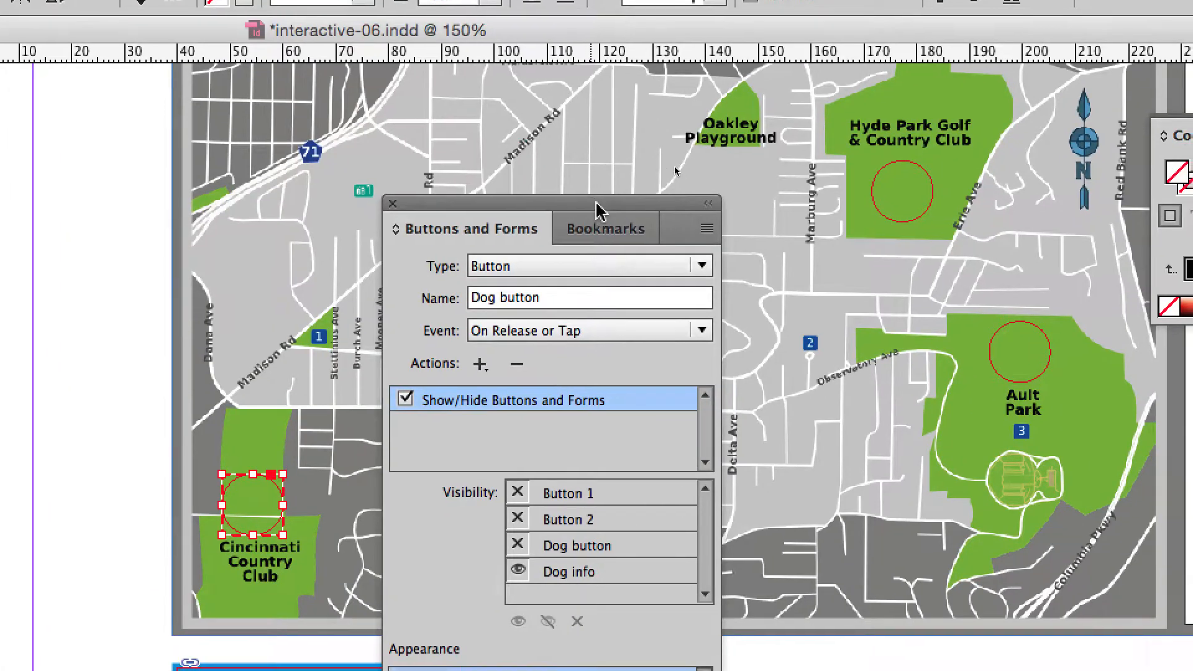
- Add a Show/Hide Buttons and Forms action on release or tap to the dog card, with Dog info set to hide
left_click_drag(597, 207, 678, 204)
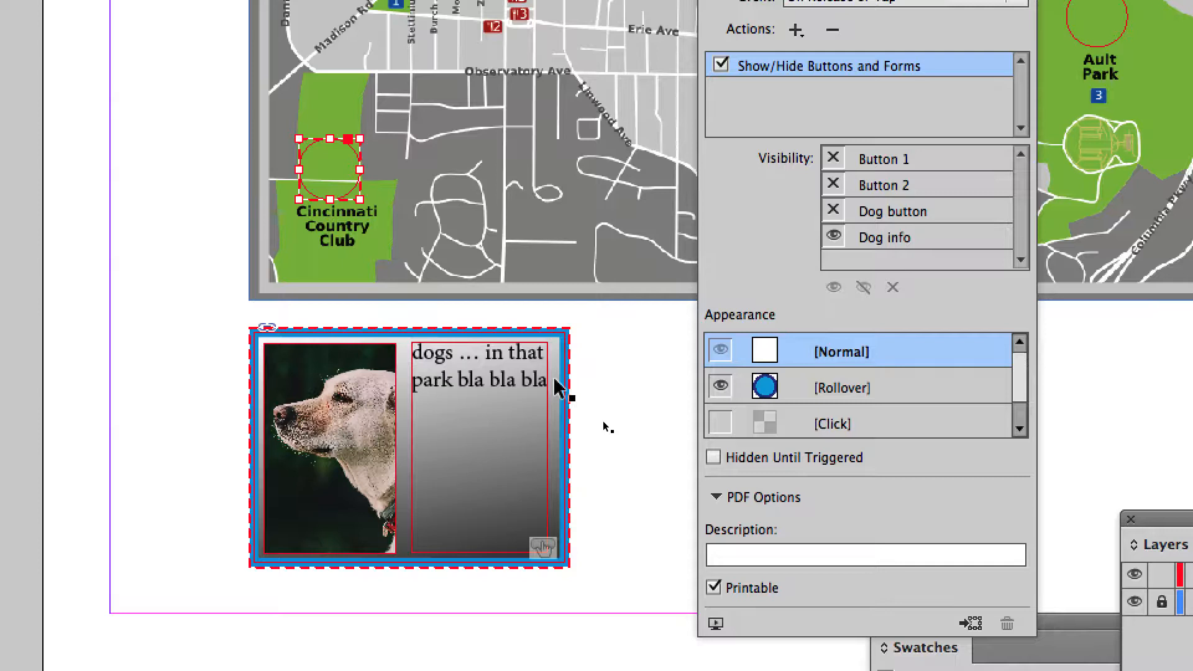
left_click(553, 378)
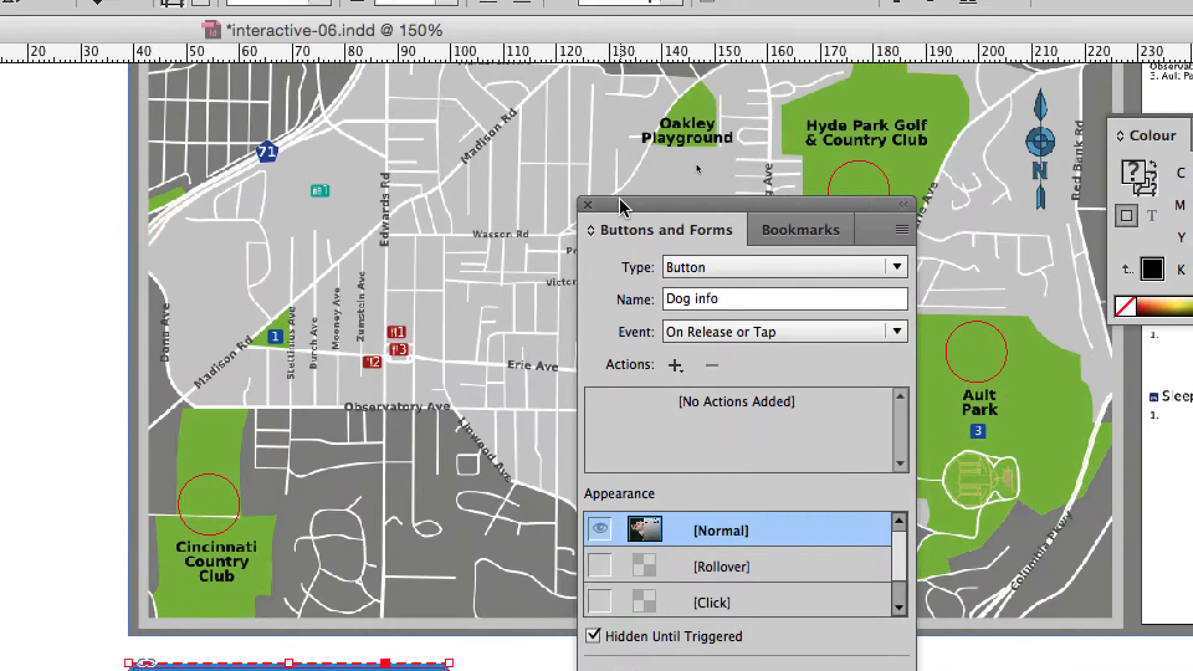
left_click_drag(619, 200, 573, 482)
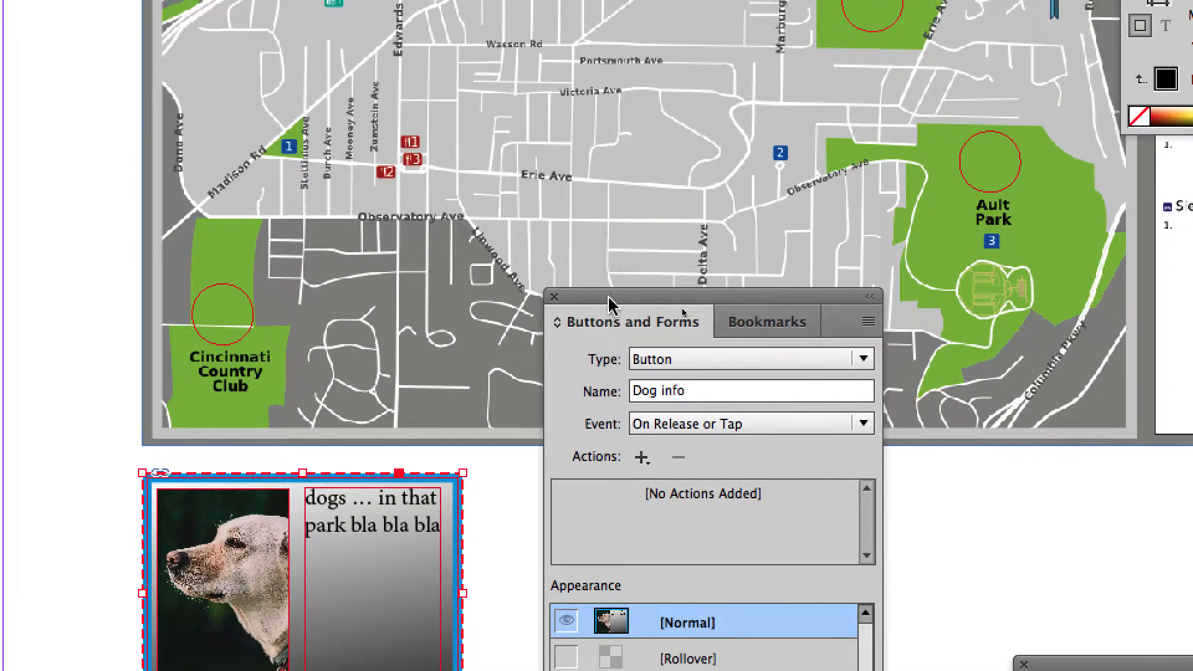
left_click_drag(702, 133, 650, 210)
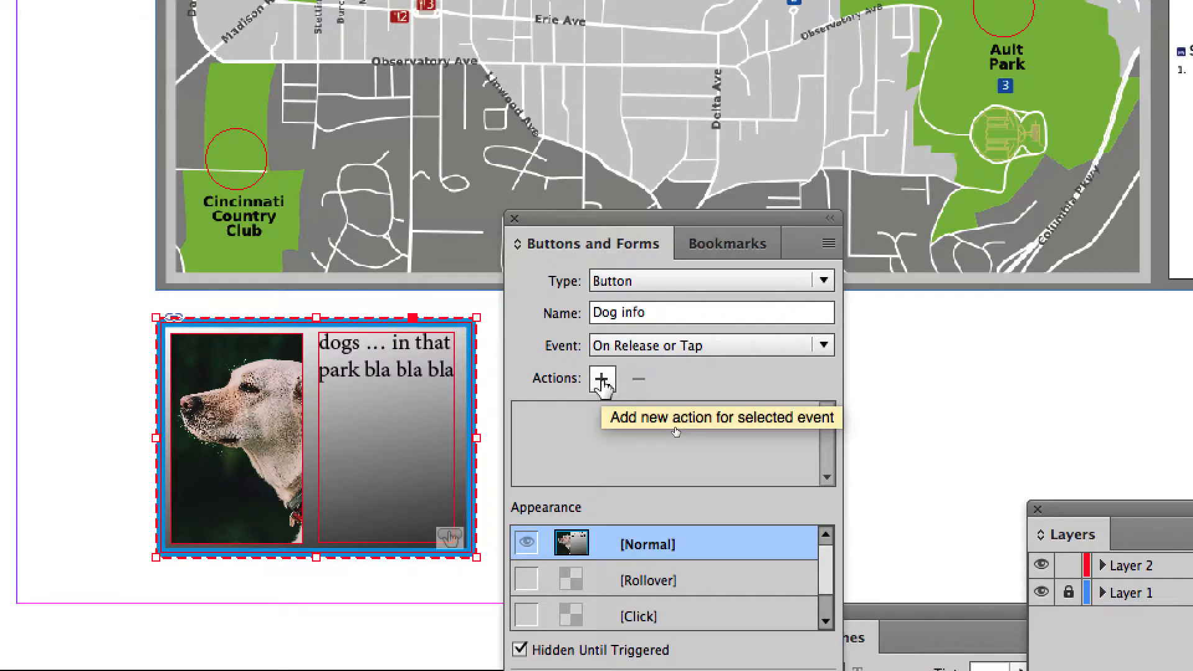
left_click(632, 485)
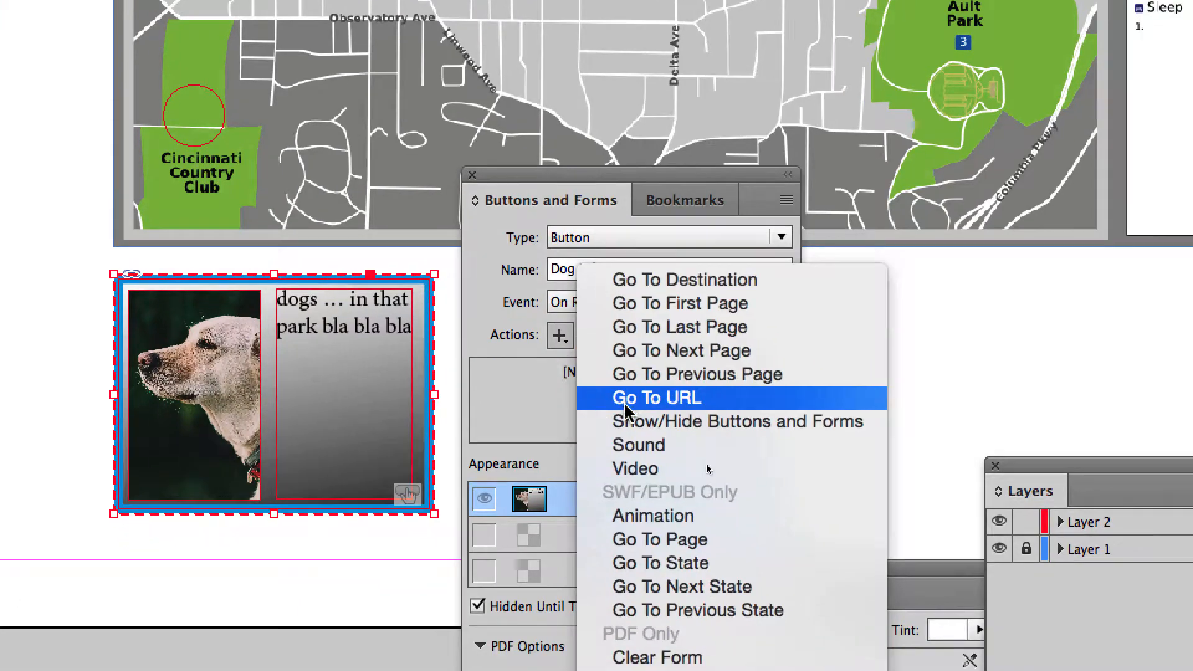
left_click(681, 465)
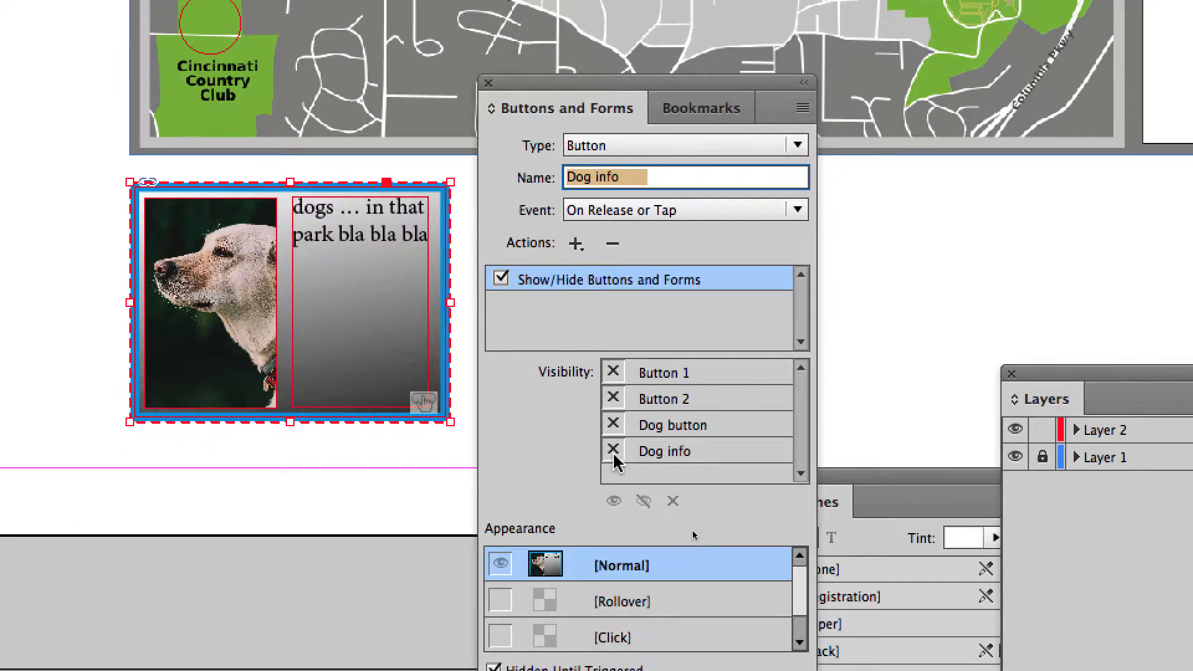
left_click(610, 463)
left_click(612, 452)
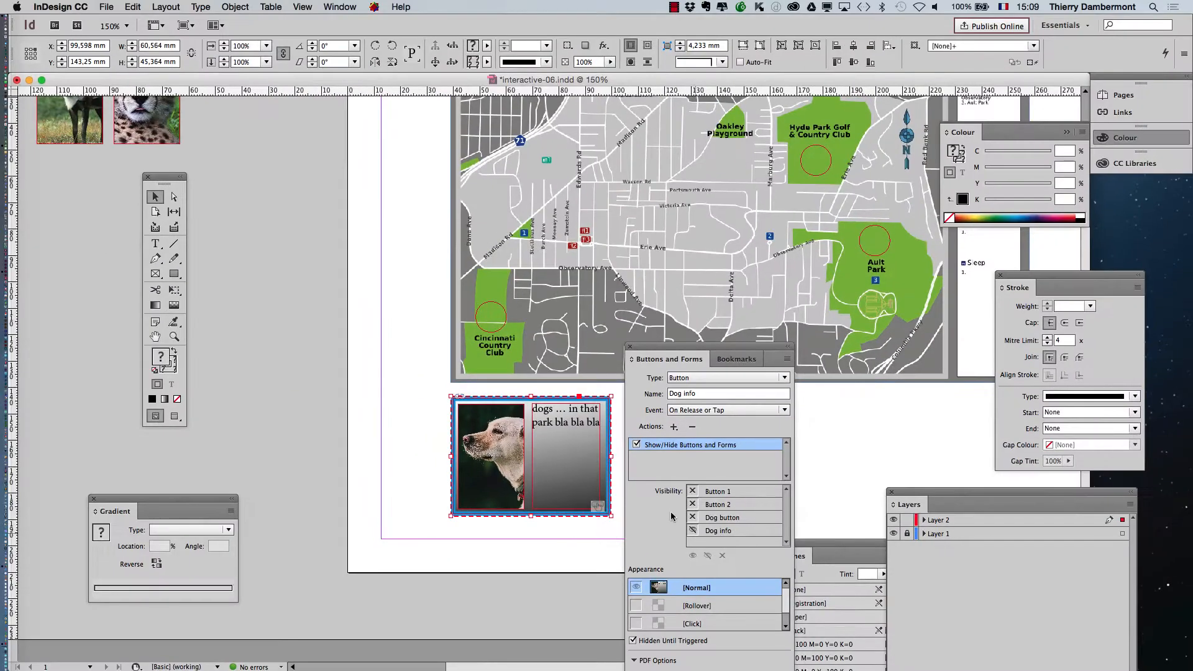
- Save the document under the new name interactive-07.indd in the interactive-documents folder
left_click(106, 7)
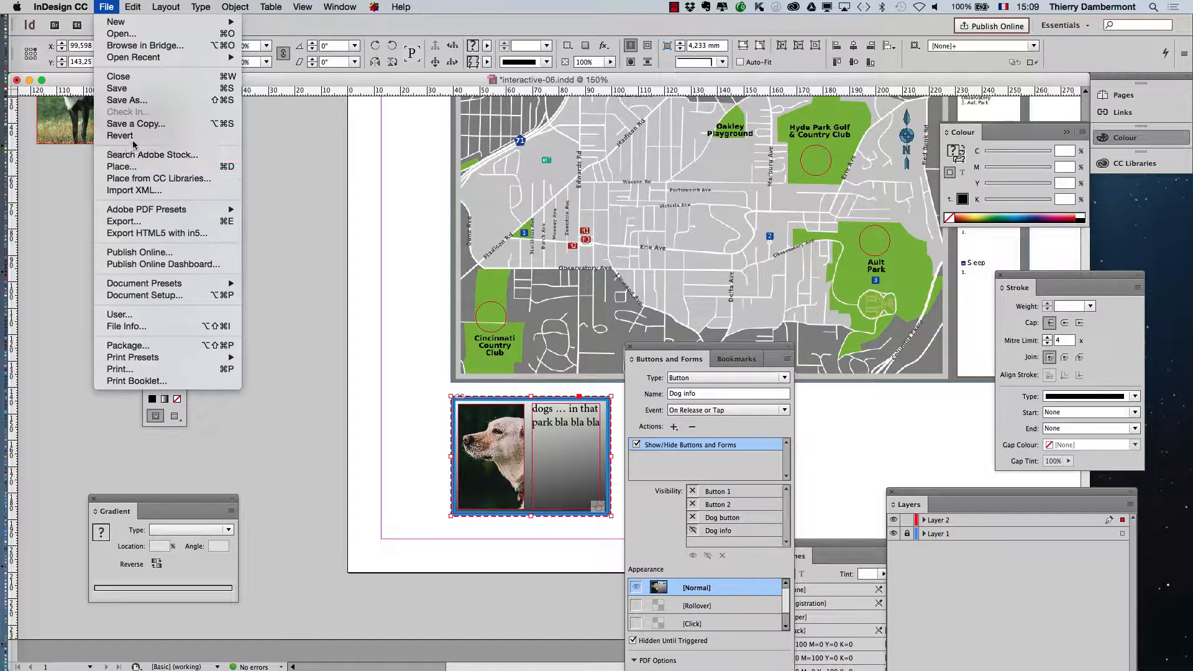
left_click(136, 100)
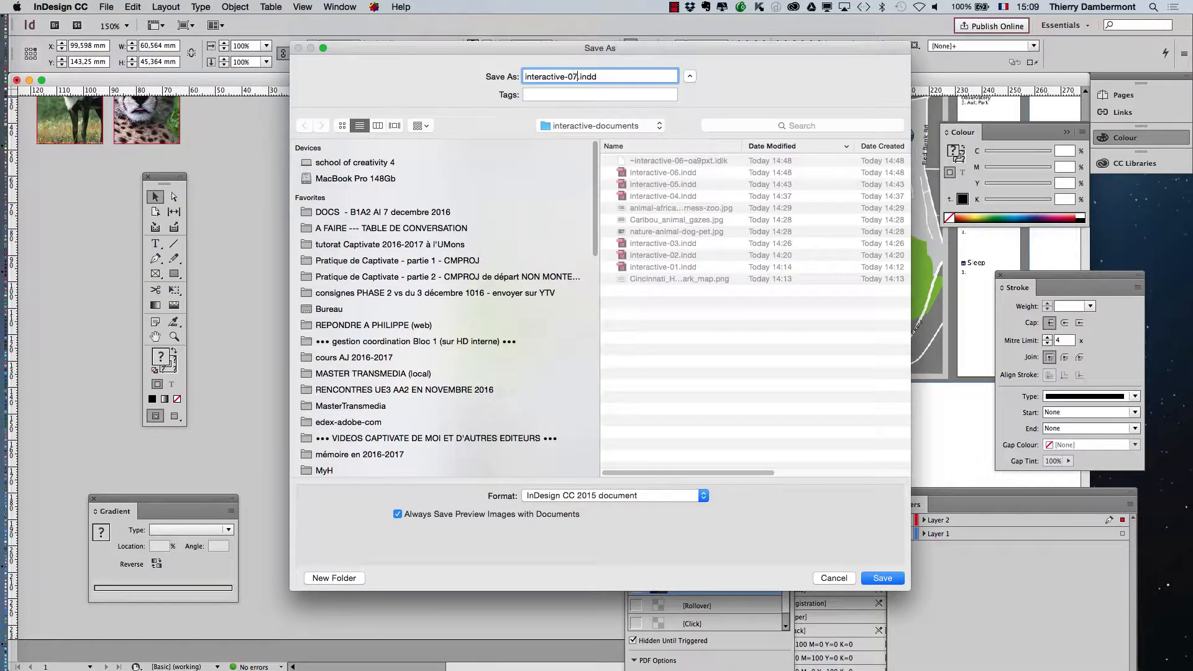
left_click(882, 579)
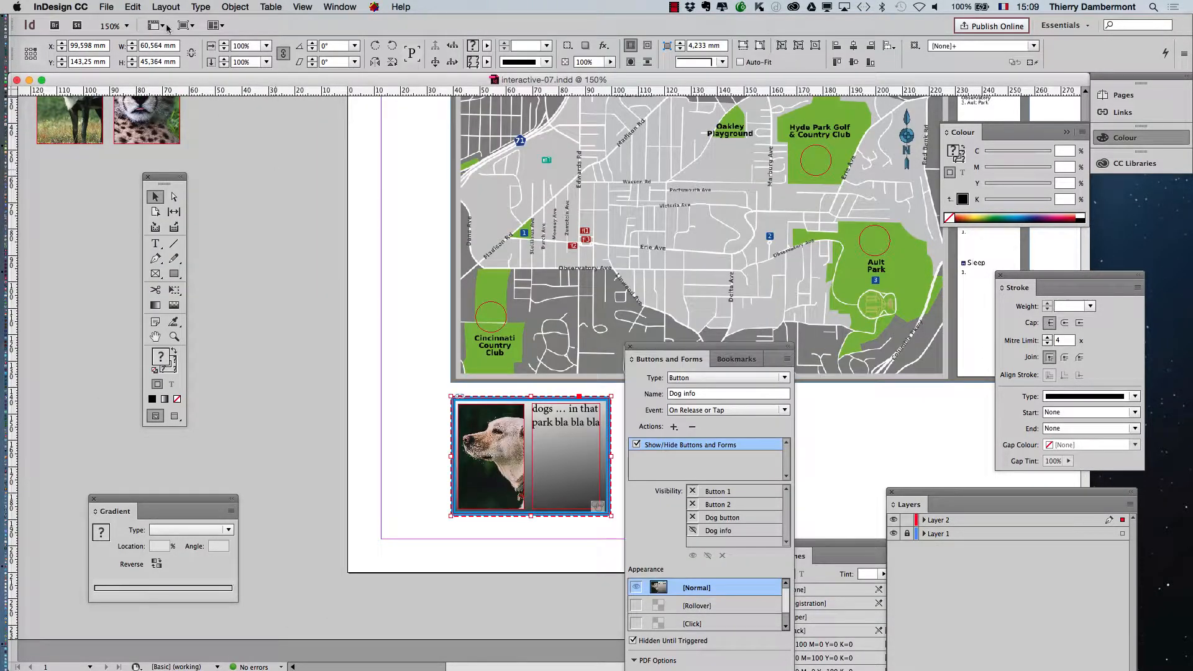
- Start an export in the Adobe PDF (Interactive) format as interactive-07.pdf in the interactive-documents folder
left_click(103, 7)
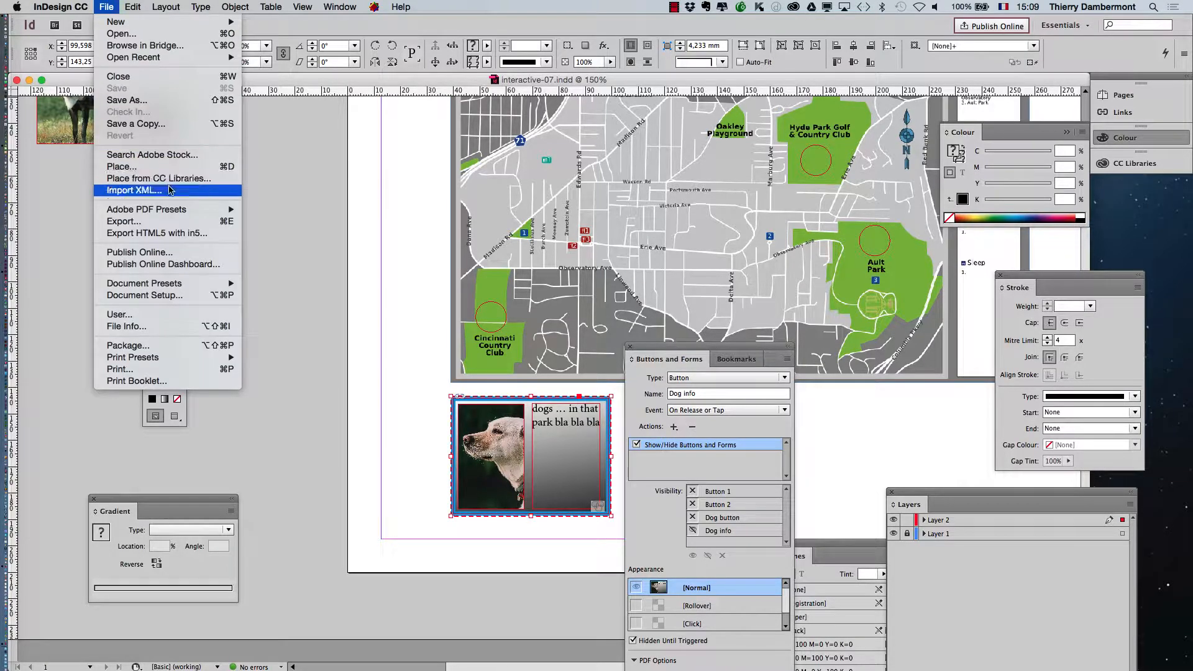
left_click(166, 221)
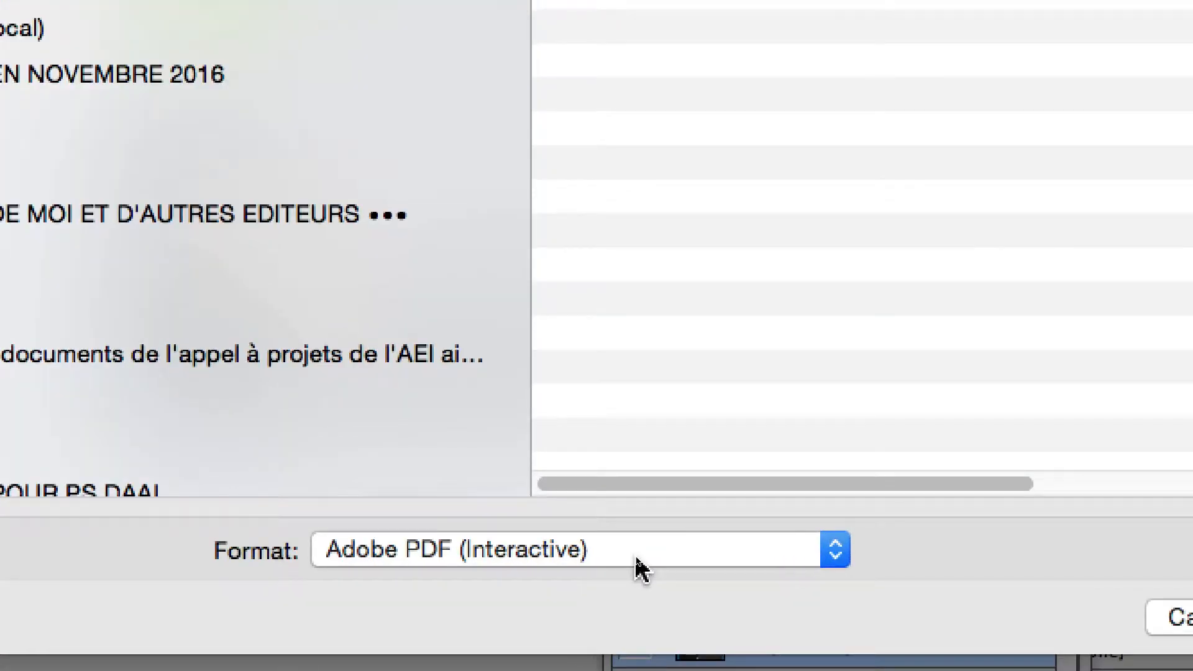
left_click(640, 567)
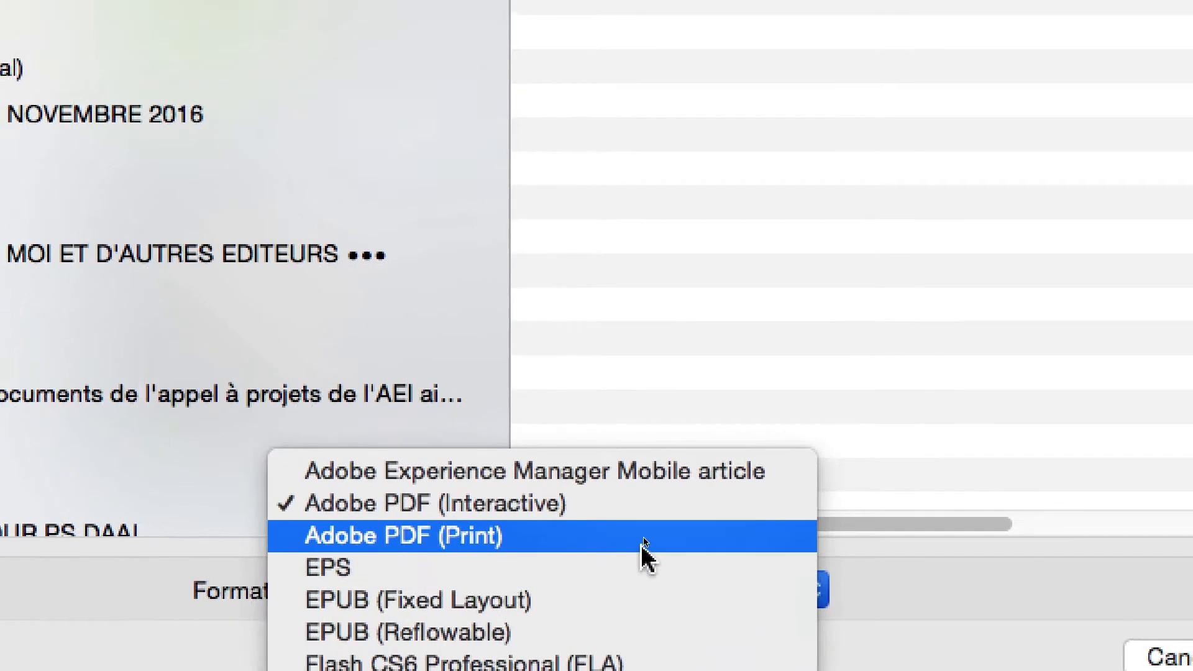
left_click(639, 511)
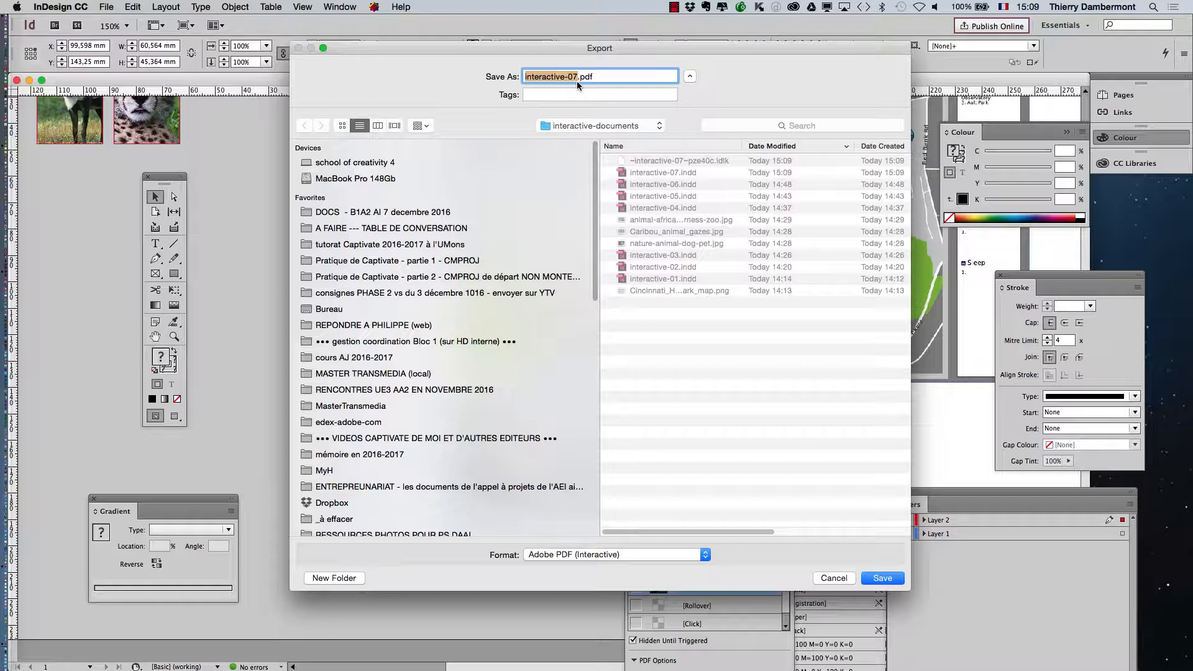
left_click(883, 578)
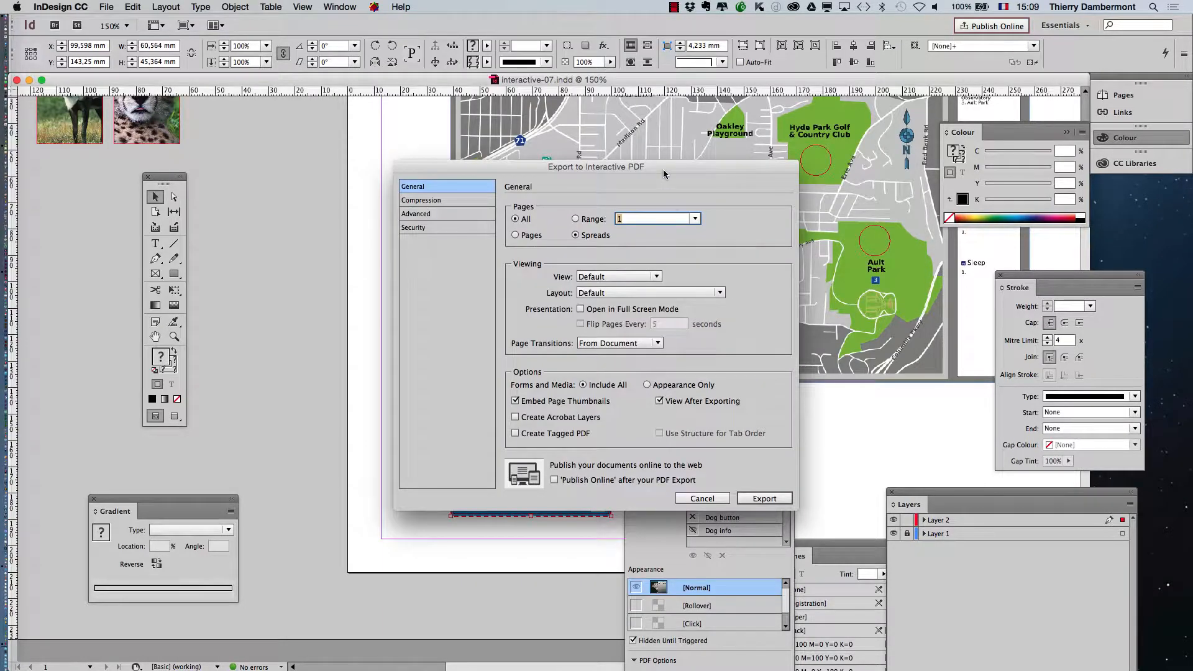
- Review the Compression, Advanced and Security options of the interactive PDF export and return to the General options
left_click_drag(662, 169, 584, 148)
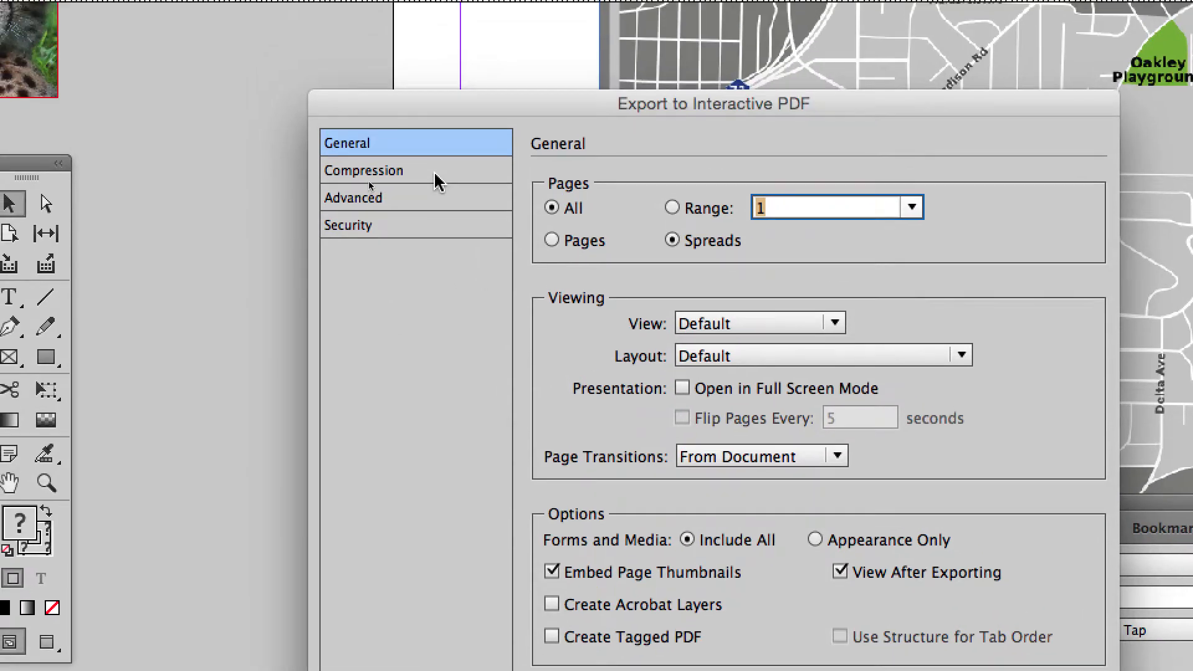
left_click(436, 175)
left_click(437, 198)
left_click(443, 224)
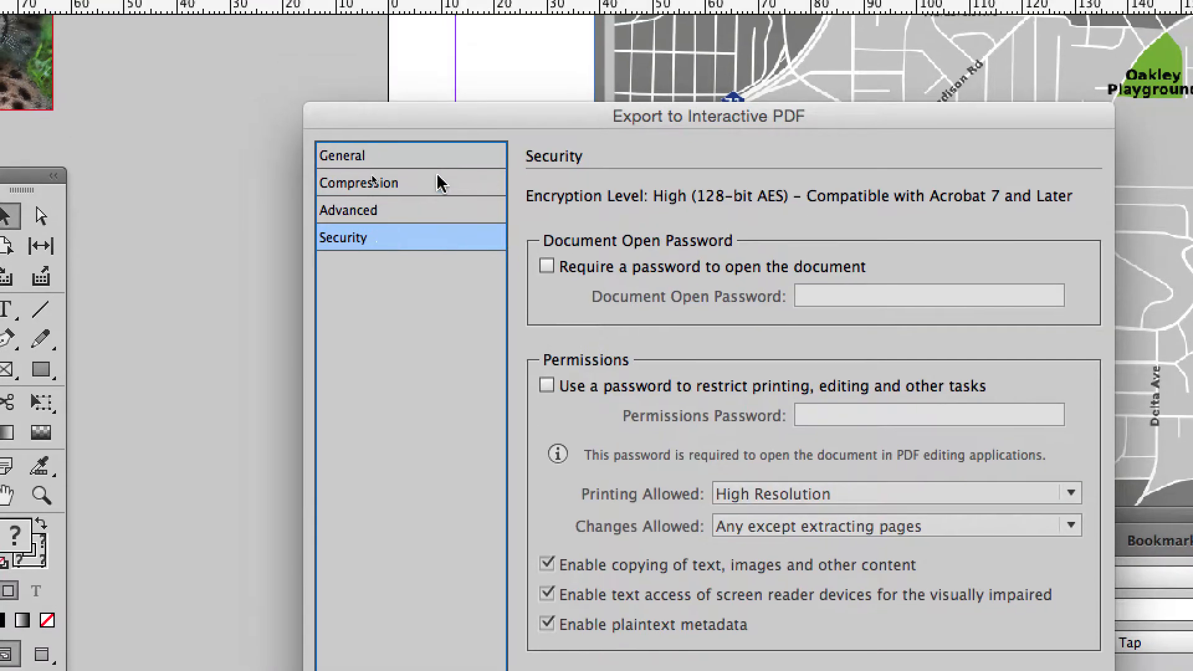
left_click(439, 118)
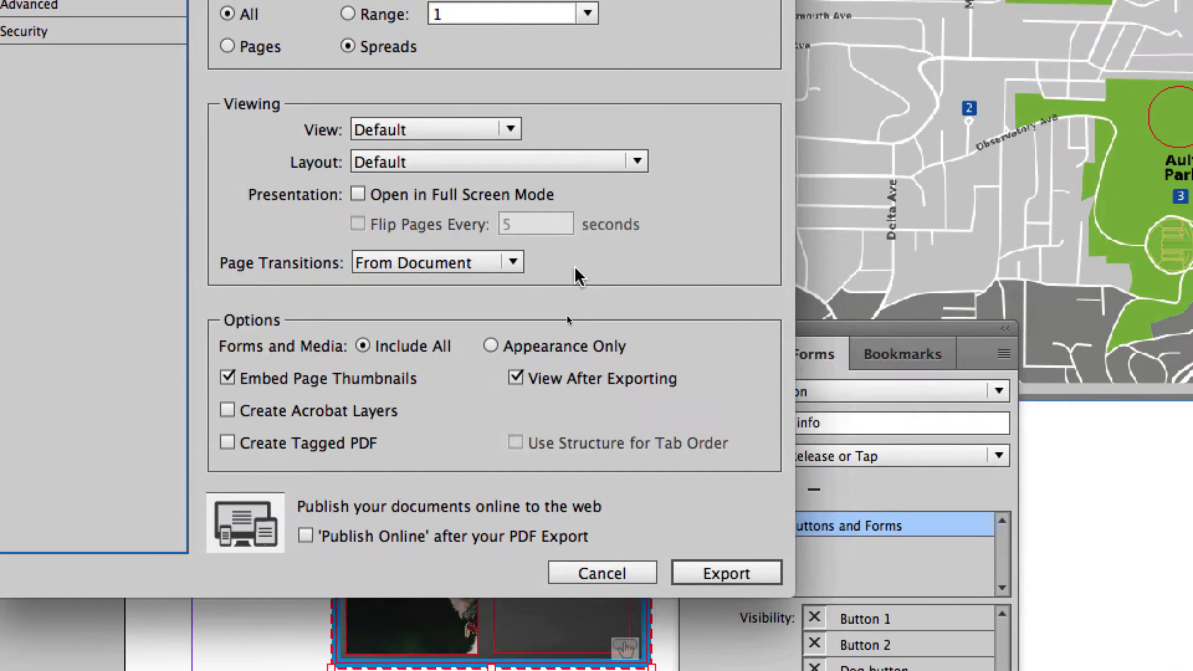
- Set the PDF to open in full screen mode, export it and accept the colour conversion to RGB
left_click(370, 193)
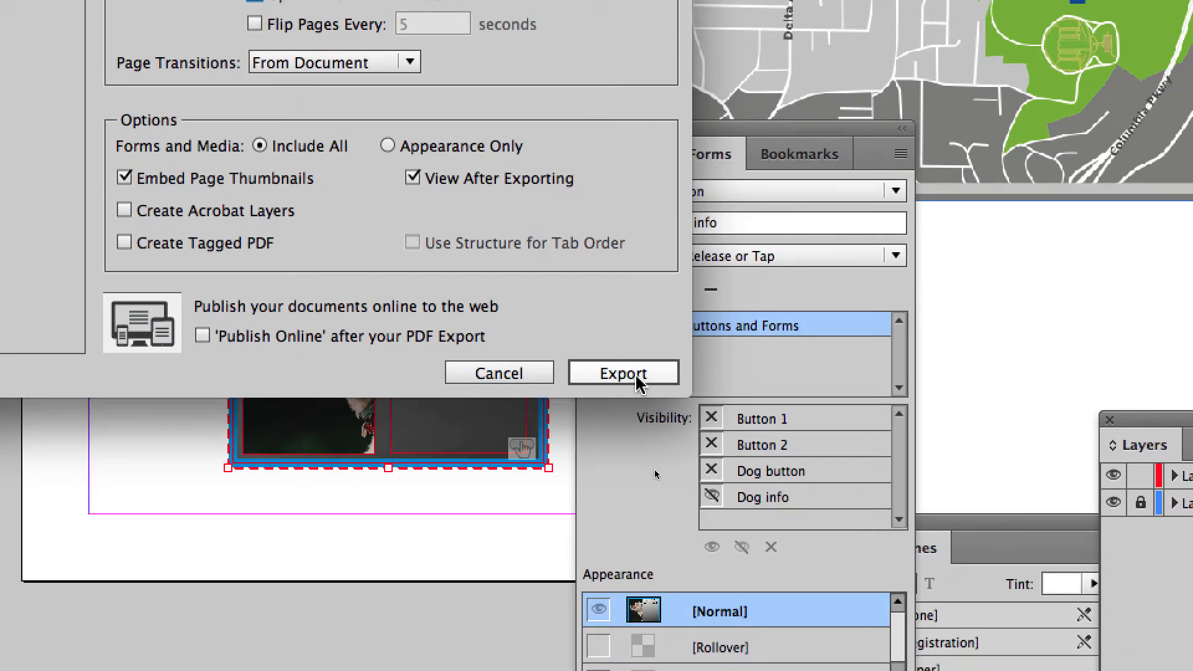
left_click(649, 398)
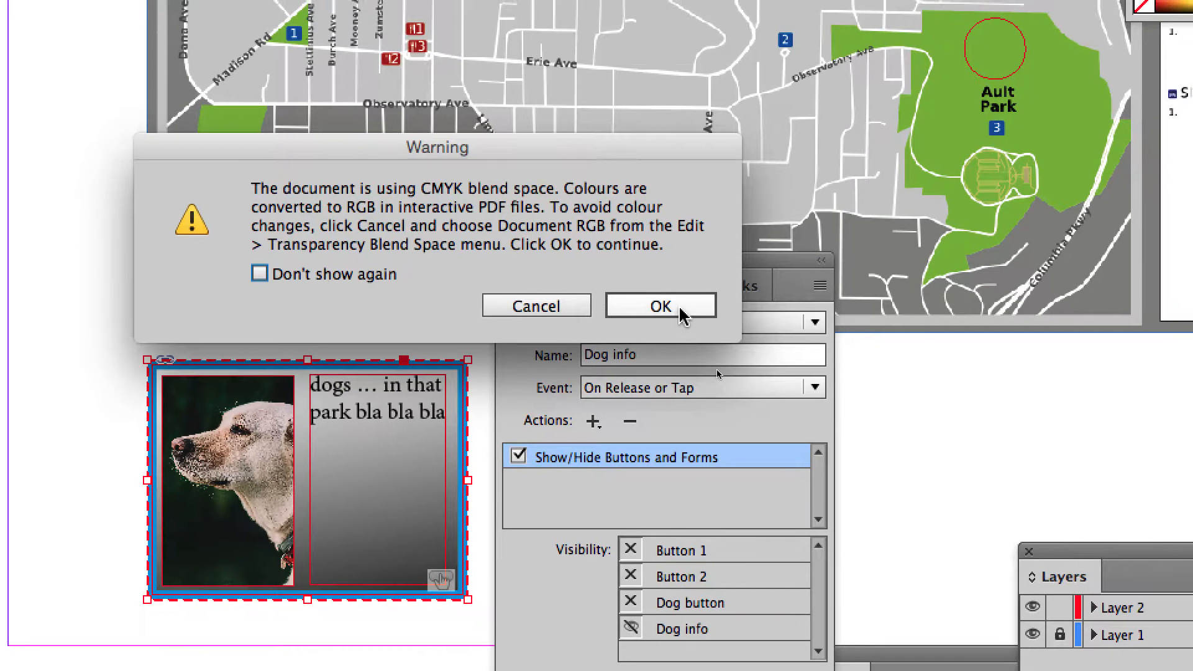
left_click(682, 317)
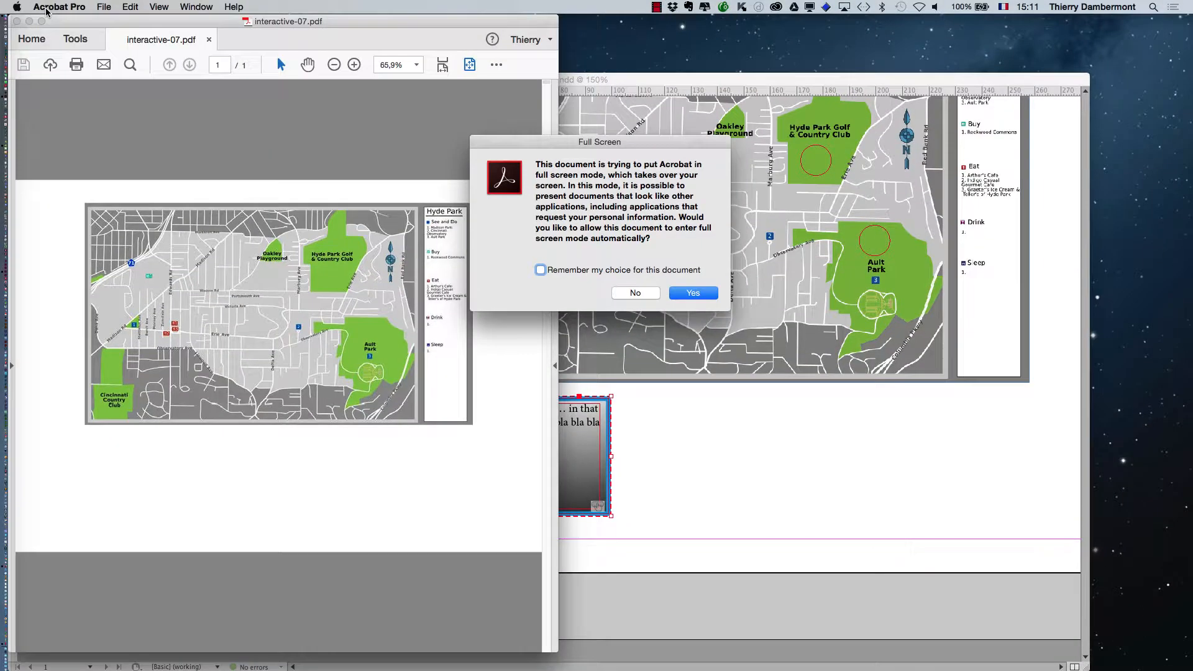
left_click_drag(546, 143, 551, 150)
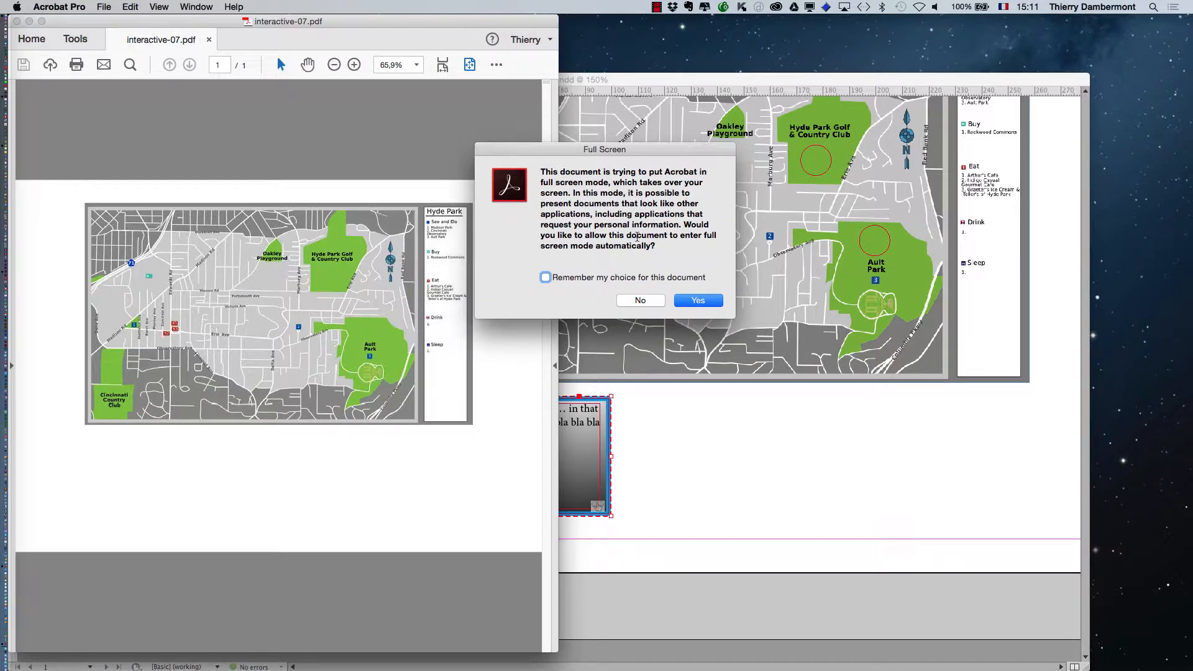